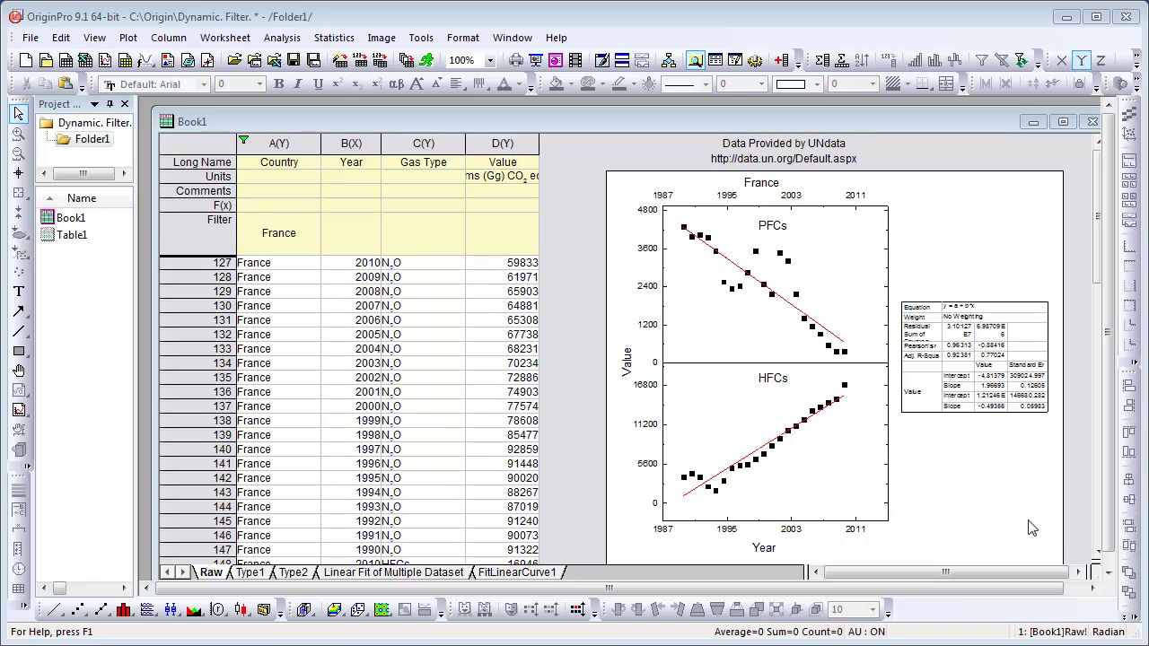
- Filter the Country column to Japan only, leaving all other countries unchecked
{"action": "left_click", "coordinate": [244, 142]}
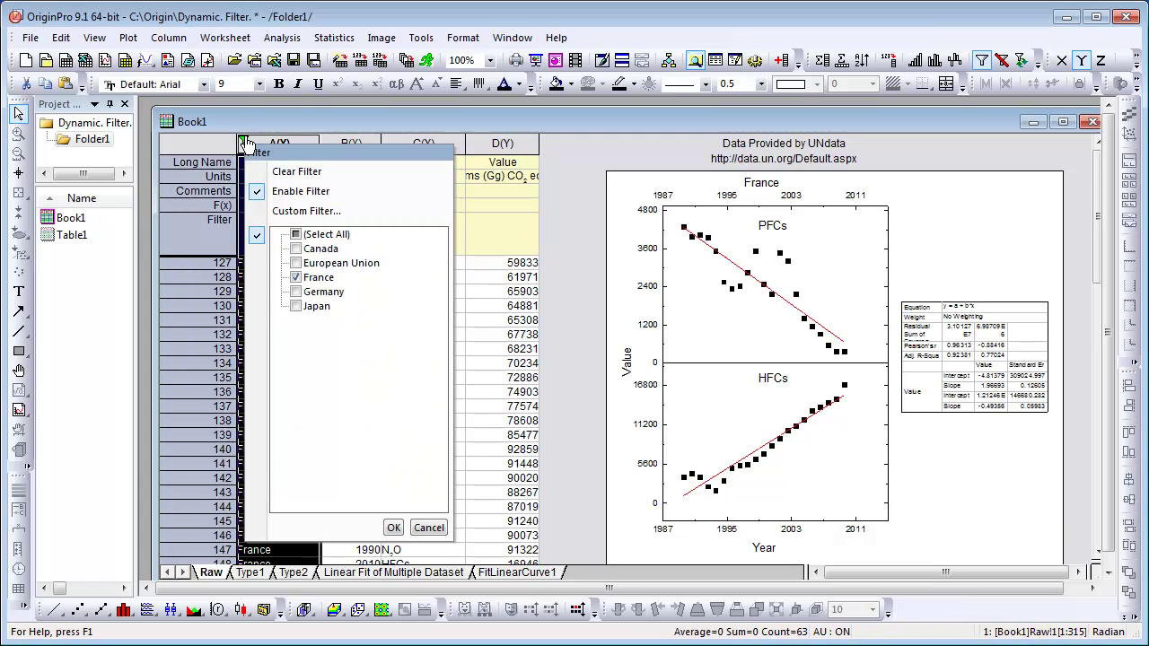
{"action": "left_click", "coordinate": [296, 234]}
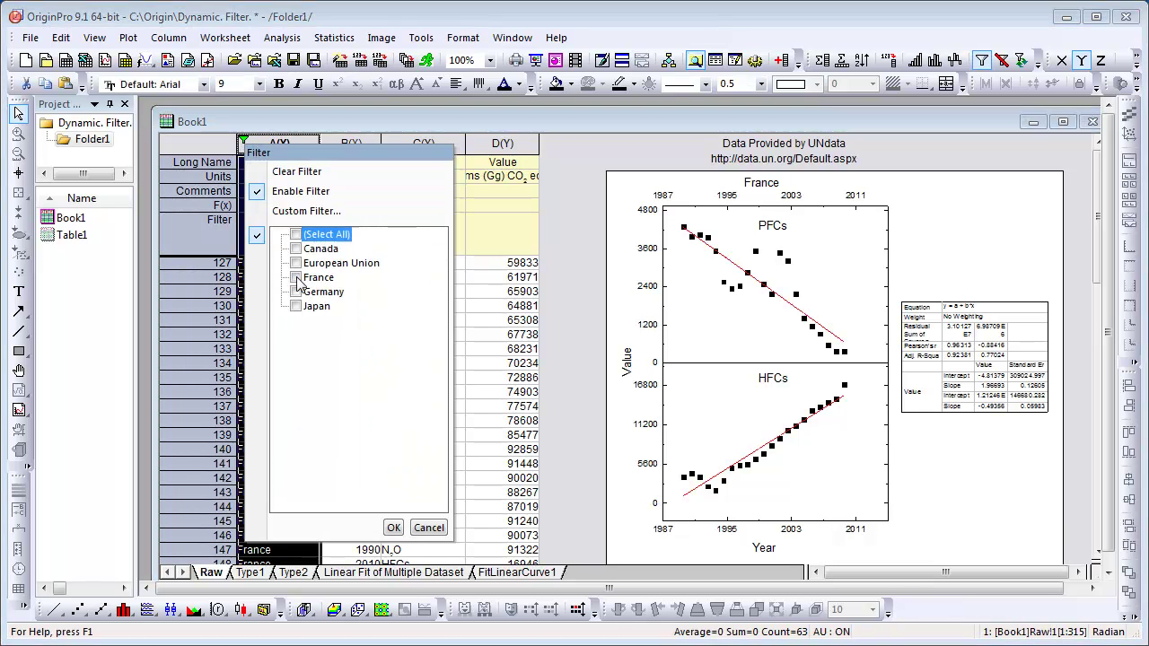
{"action": "left_click", "coordinate": [297, 306]}
{"action": "left_click", "coordinate": [397, 531]}
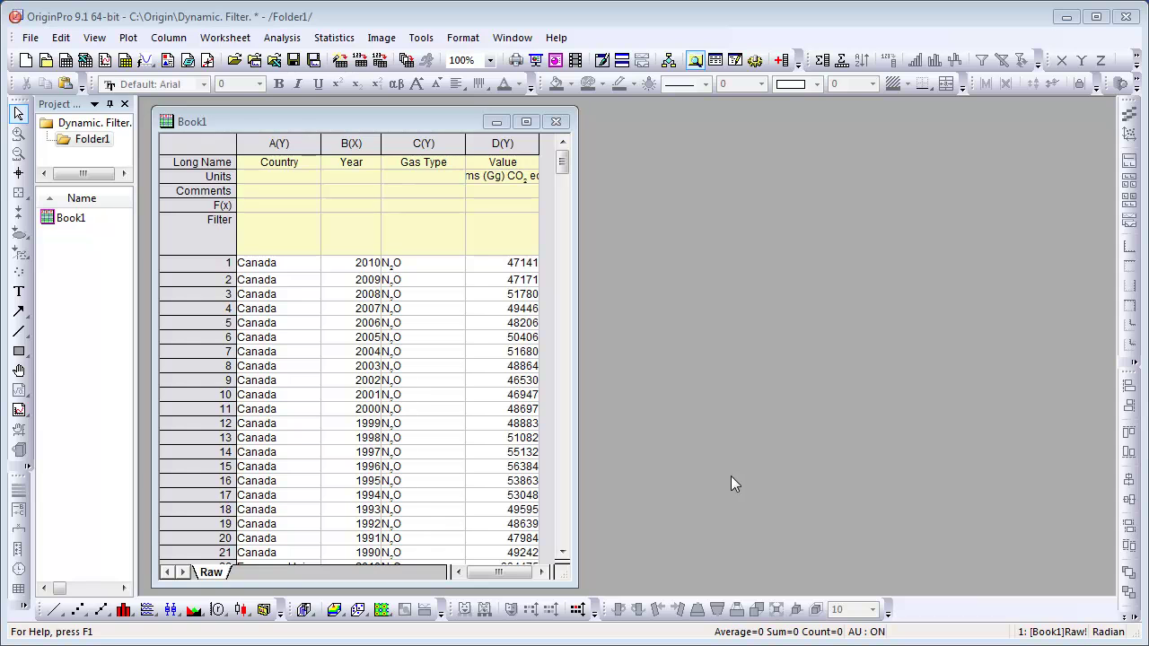
- Copy the Year, Gas Type and Value columns into a new sheet named Type1
{"action": "left_click_drag", "start_coordinate": [334, 142], "coordinate": [499, 144]}
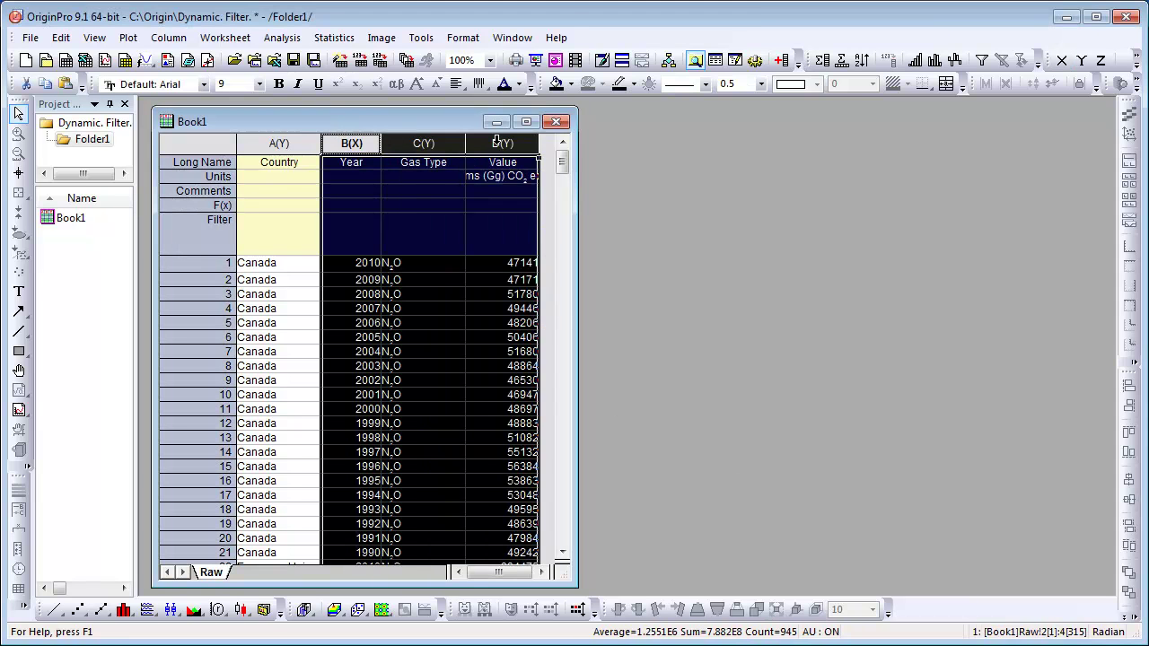
{"action": "right_click", "coordinate": [499, 147]}
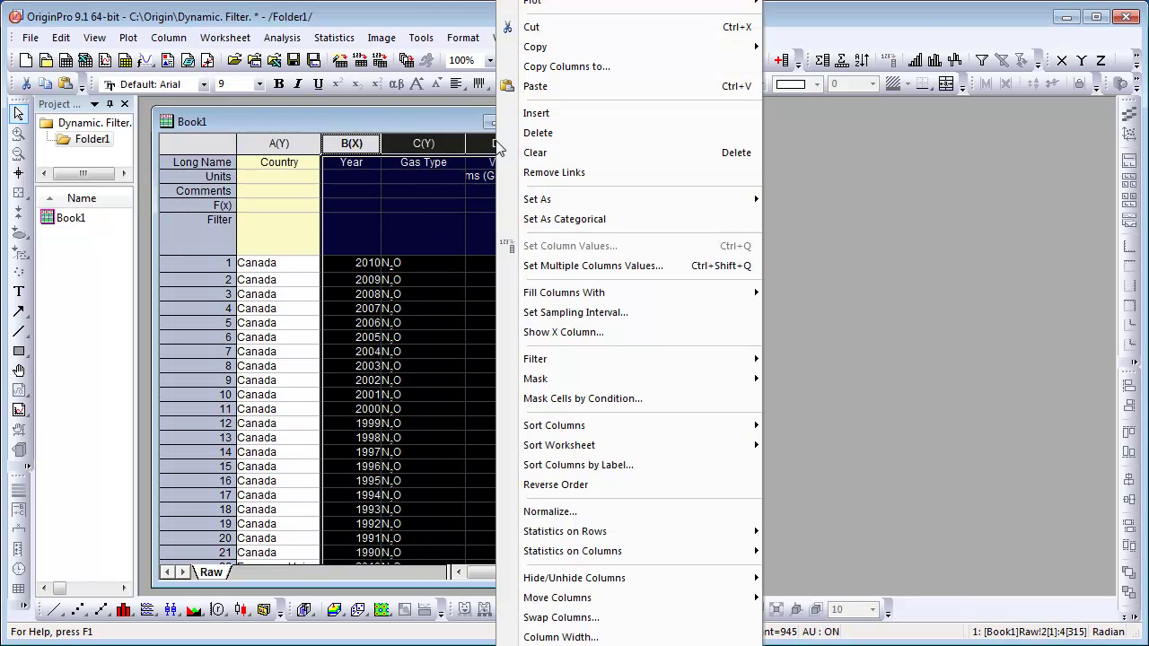
{"action": "left_click", "coordinate": [546, 67]}
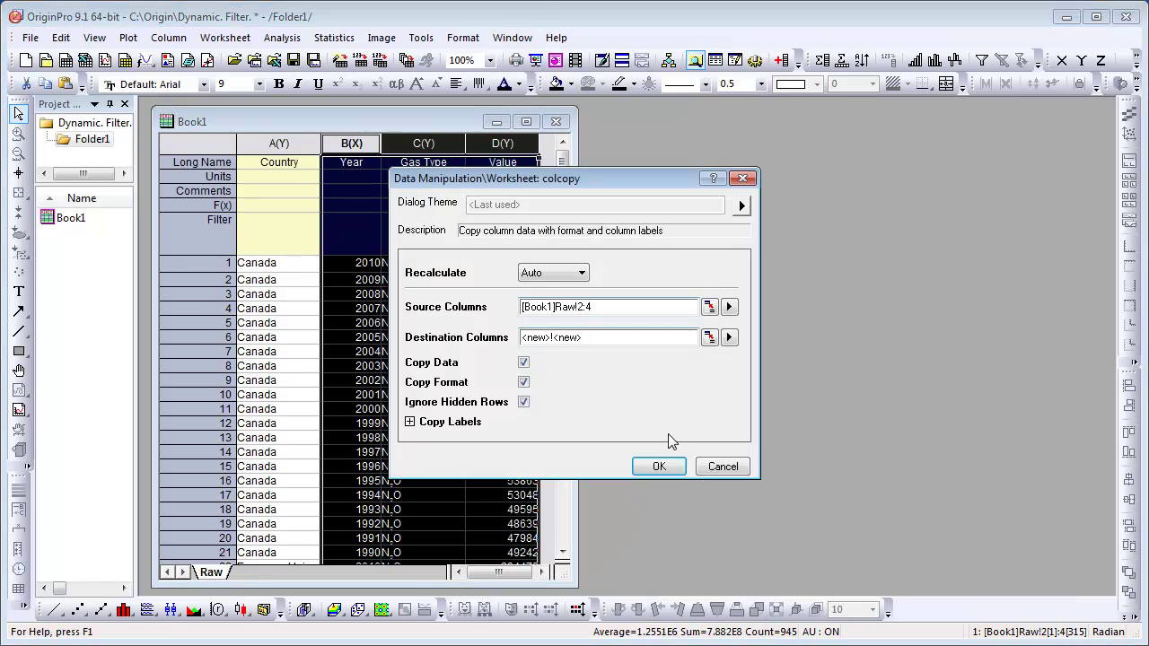
{"action": "left_click", "coordinate": [658, 465]}
{"action": "double_click", "coordinate": [267, 573]}
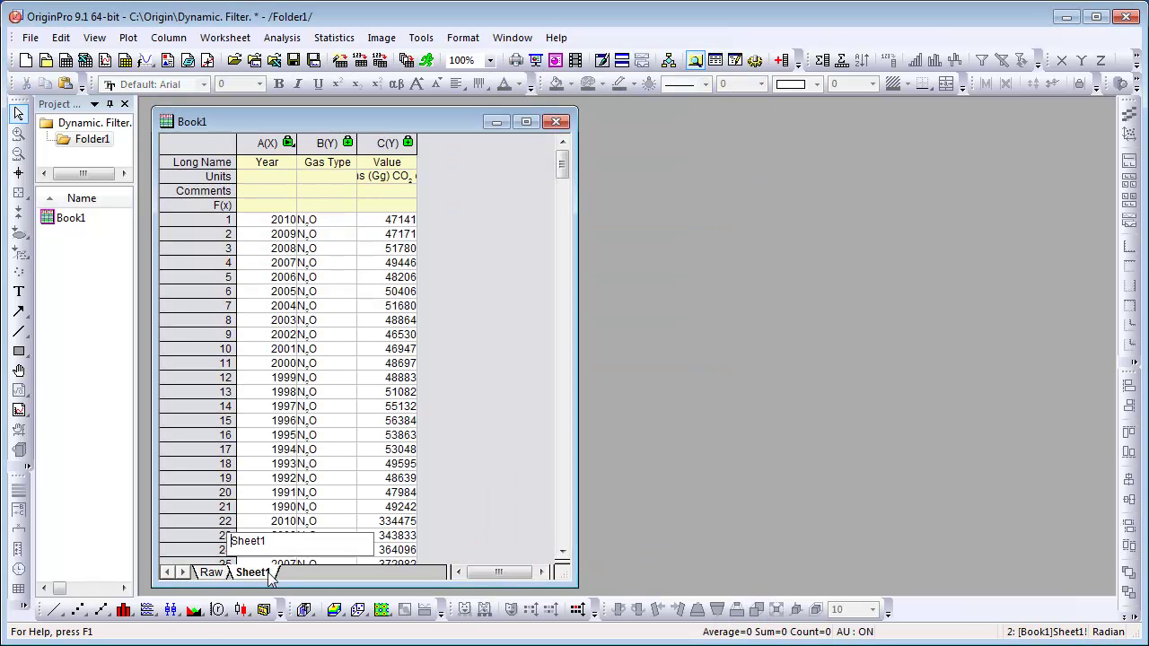
{"action": "type", "text": "Type1"}
{"action": "key", "text": "Return"}
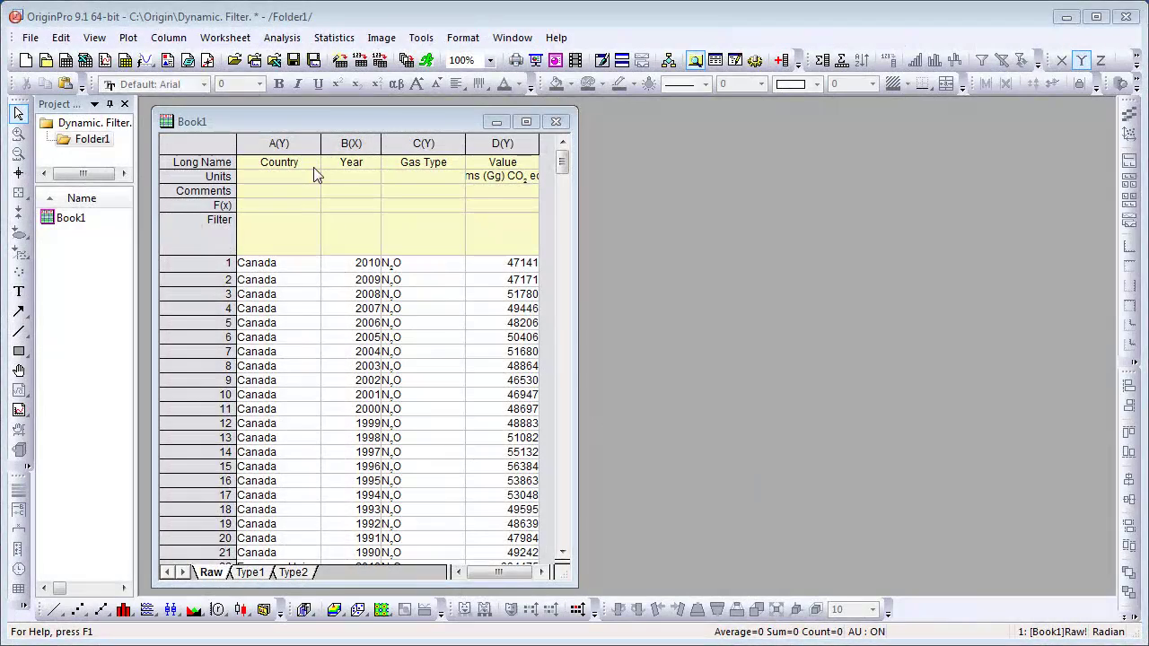
- Add a data filter to Raw's Country column keeping only France, then view Type1
{"action": "left_click", "coordinate": [311, 144]}
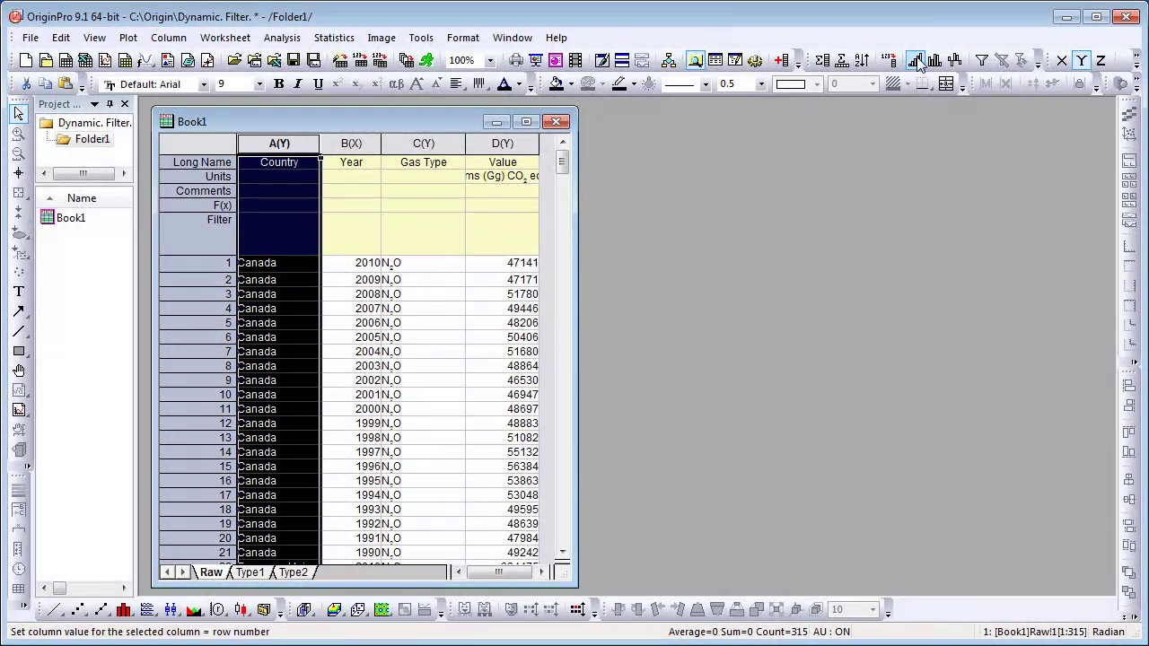
{"action": "left_click", "coordinate": [983, 65]}
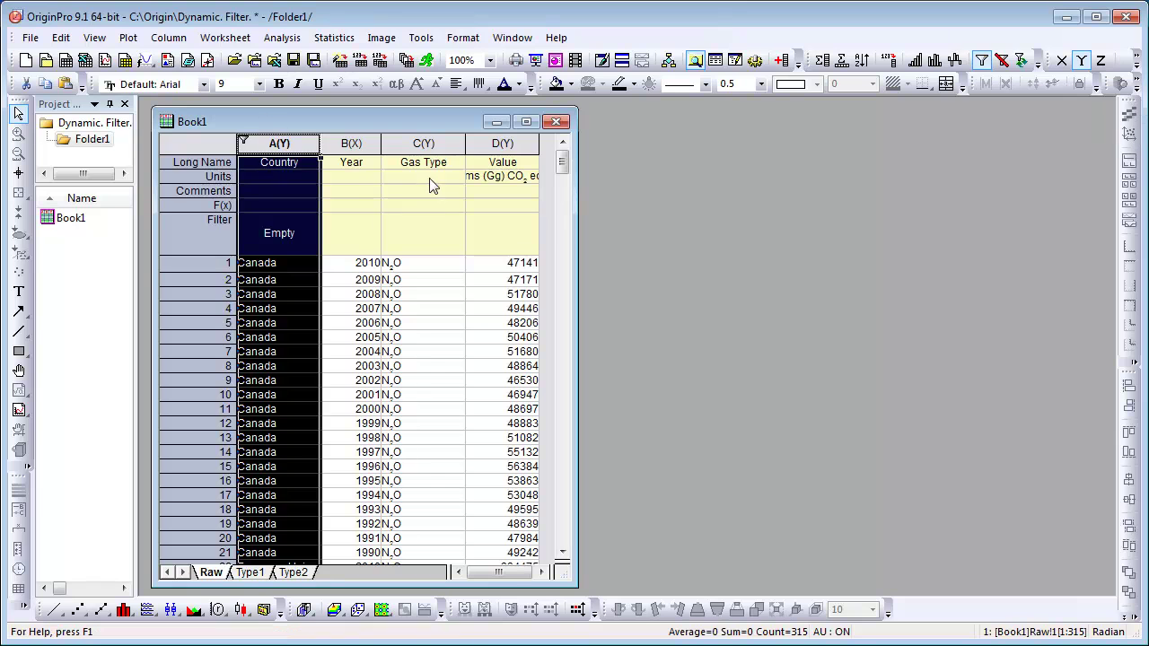
{"action": "left_click", "coordinate": [243, 143]}
{"action": "left_click", "coordinate": [296, 234]}
{"action": "left_click", "coordinate": [295, 278]}
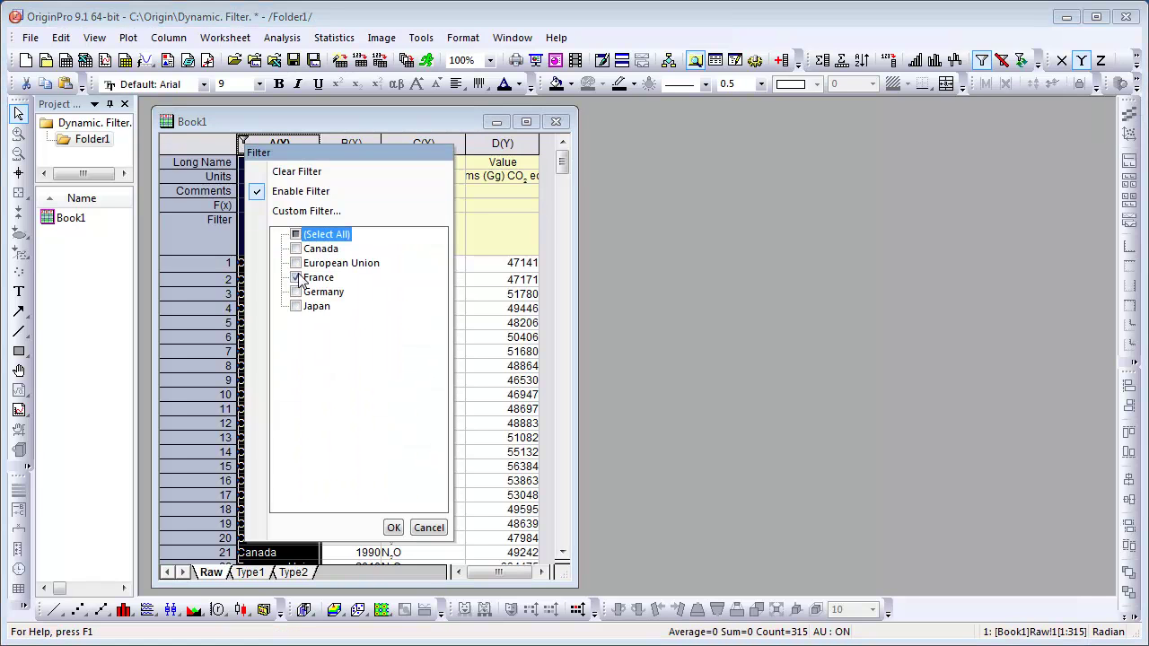
{"action": "left_click", "coordinate": [394, 527]}
{"action": "left_click", "coordinate": [249, 573]}
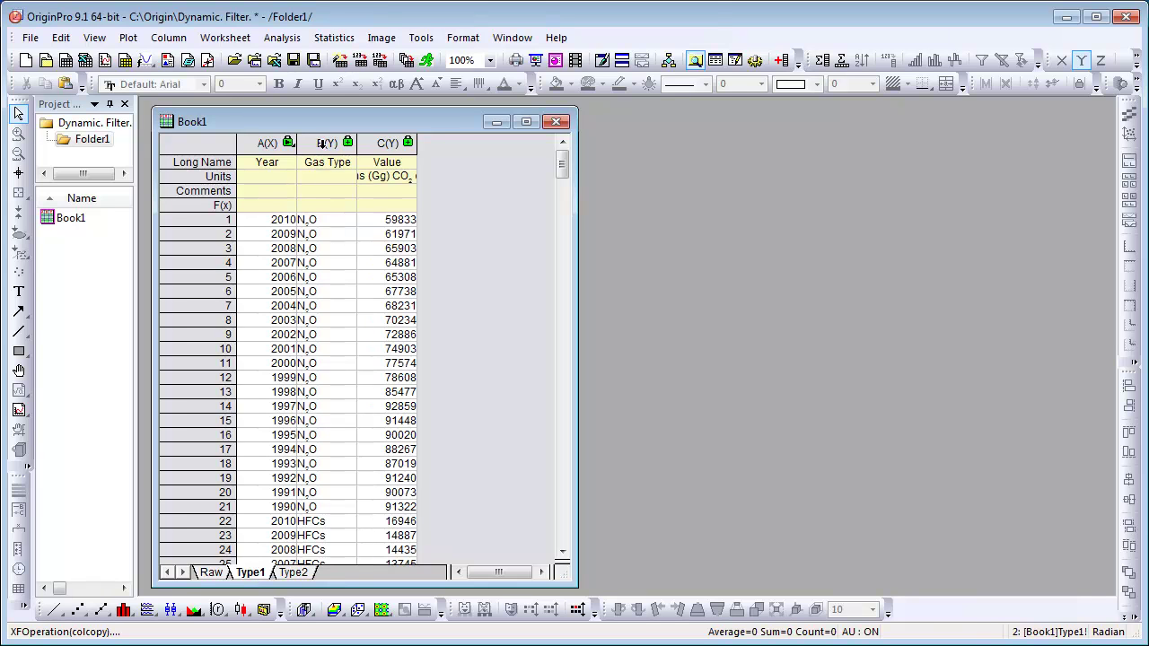
- Add a data filter to Type1's Gas Type column keeping only HFCs
{"action": "left_click", "coordinate": [327, 143]}
{"action": "left_click", "coordinate": [984, 59]}
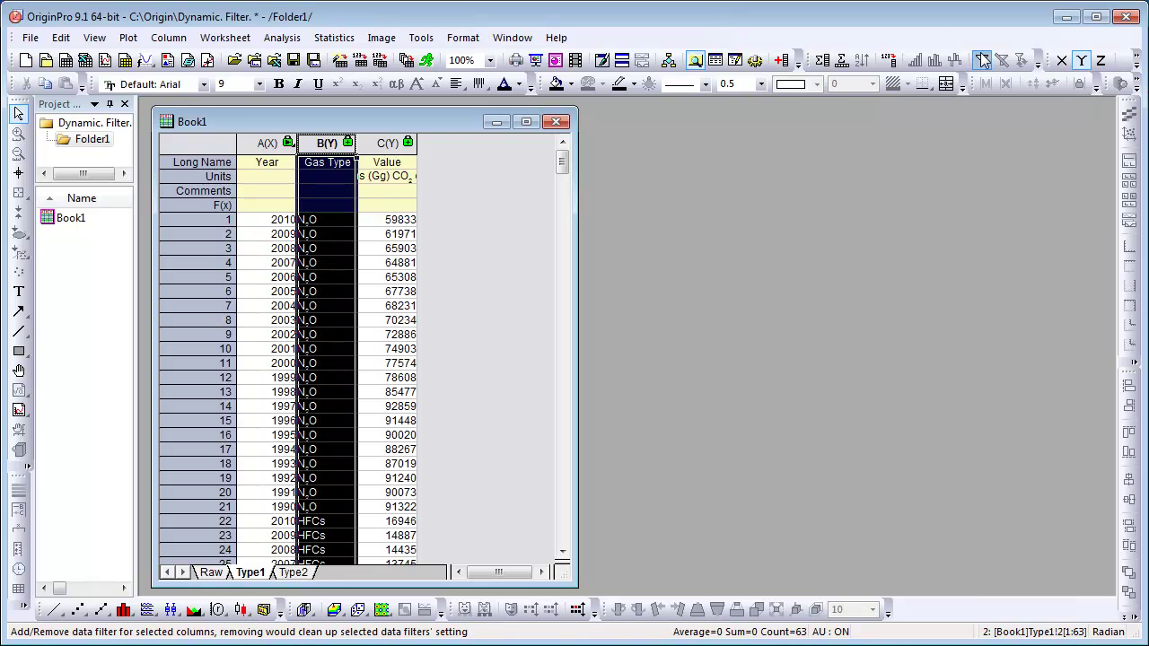
{"action": "left_click", "coordinate": [304, 146]}
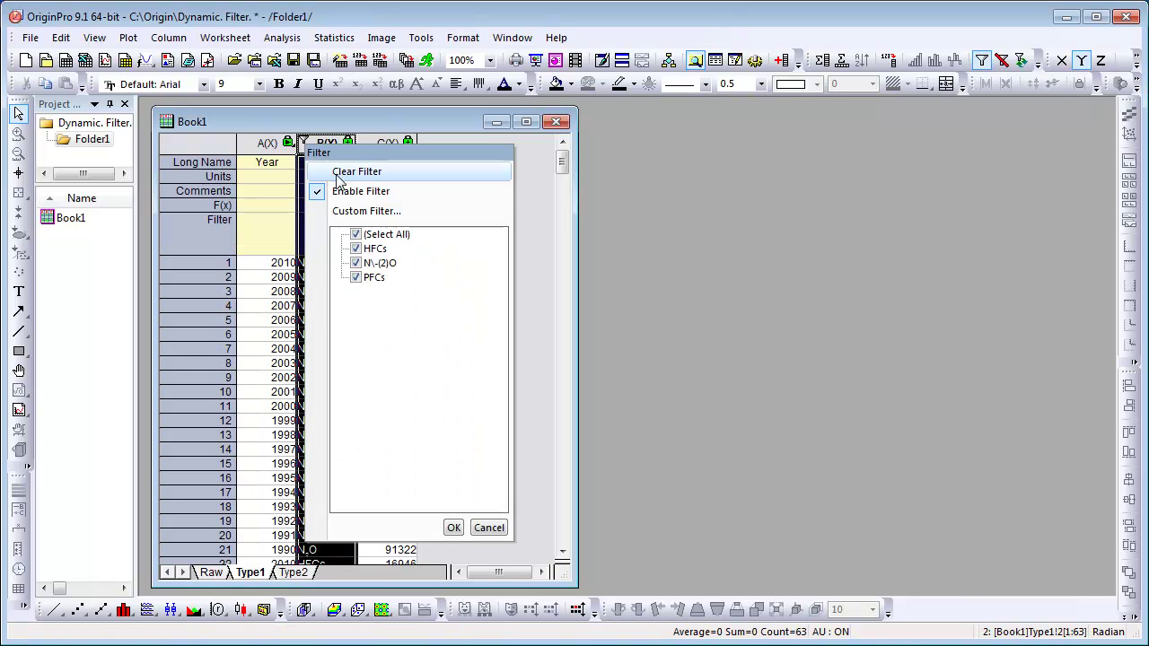
{"action": "left_click", "coordinate": [356, 234]}
{"action": "left_click", "coordinate": [356, 249]}
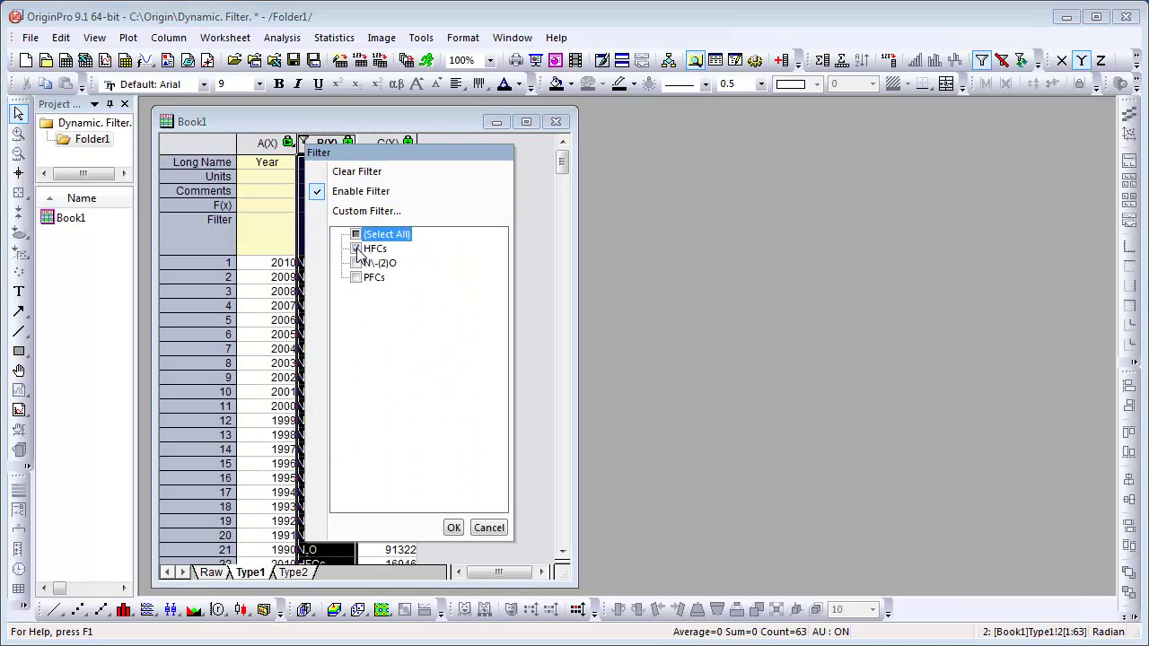
{"action": "left_click", "coordinate": [454, 528]}
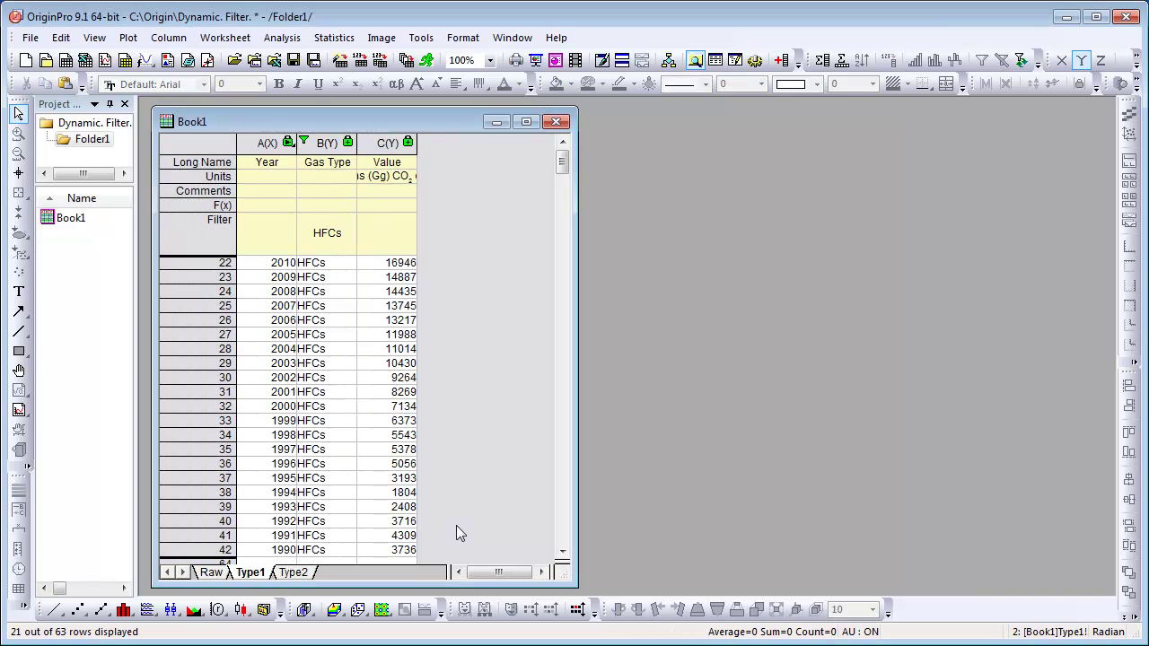
- On the Type2 sheet, filter the Gas Type column to PFCs only
{"action": "left_click", "coordinate": [292, 572]}
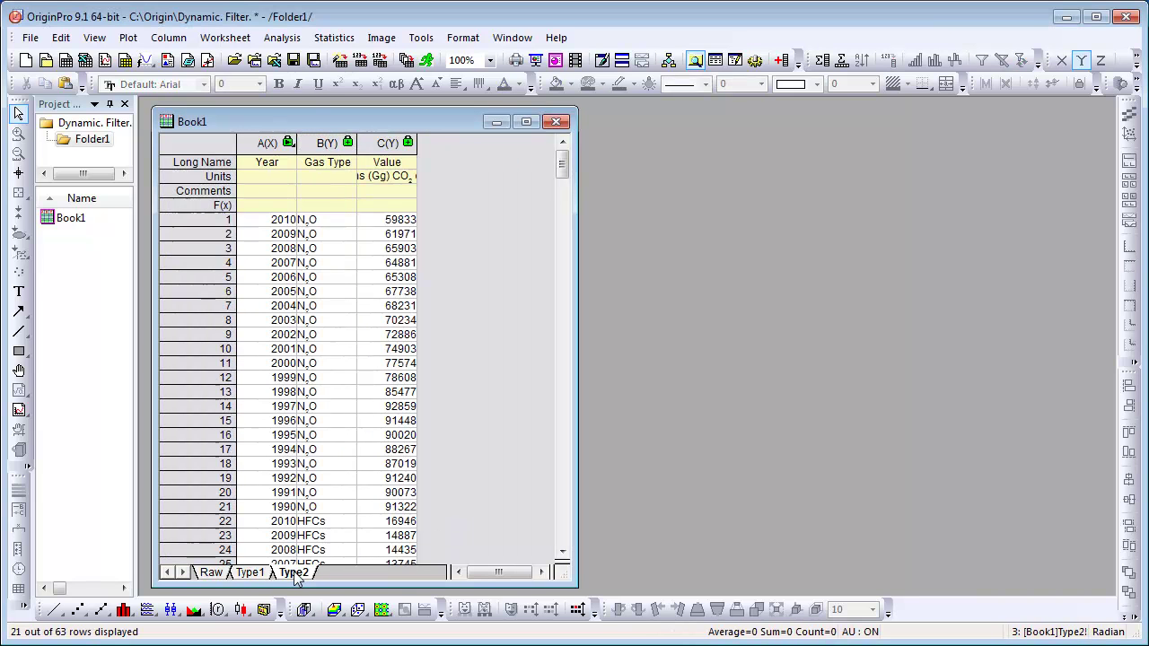
{"action": "left_click", "coordinate": [341, 146]}
{"action": "left_click", "coordinate": [983, 60]}
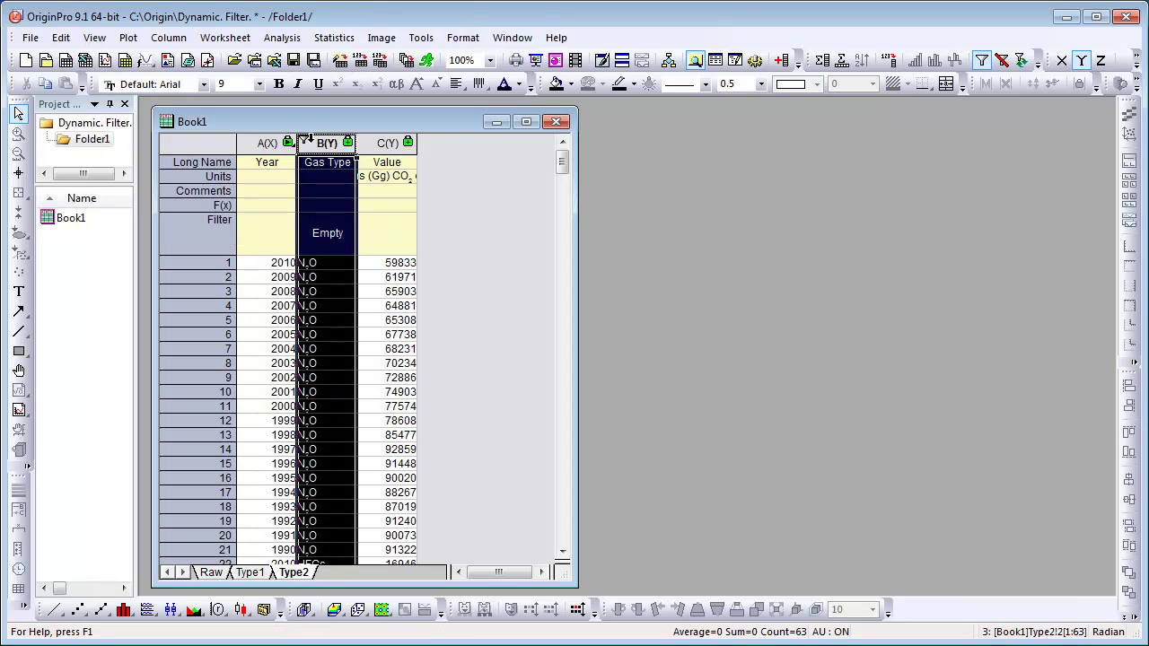
{"action": "left_click", "coordinate": [304, 142]}
{"action": "left_click", "coordinate": [356, 277]}
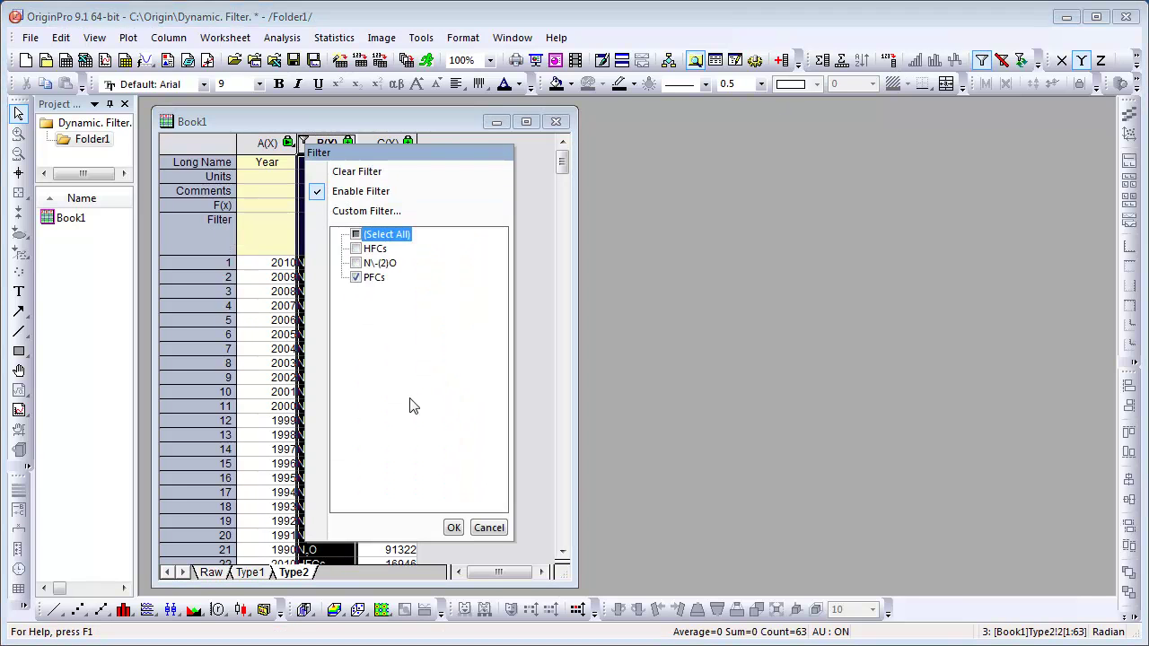
{"action": "left_click", "coordinate": [453, 528]}
{"action": "left_click", "coordinate": [455, 535]}
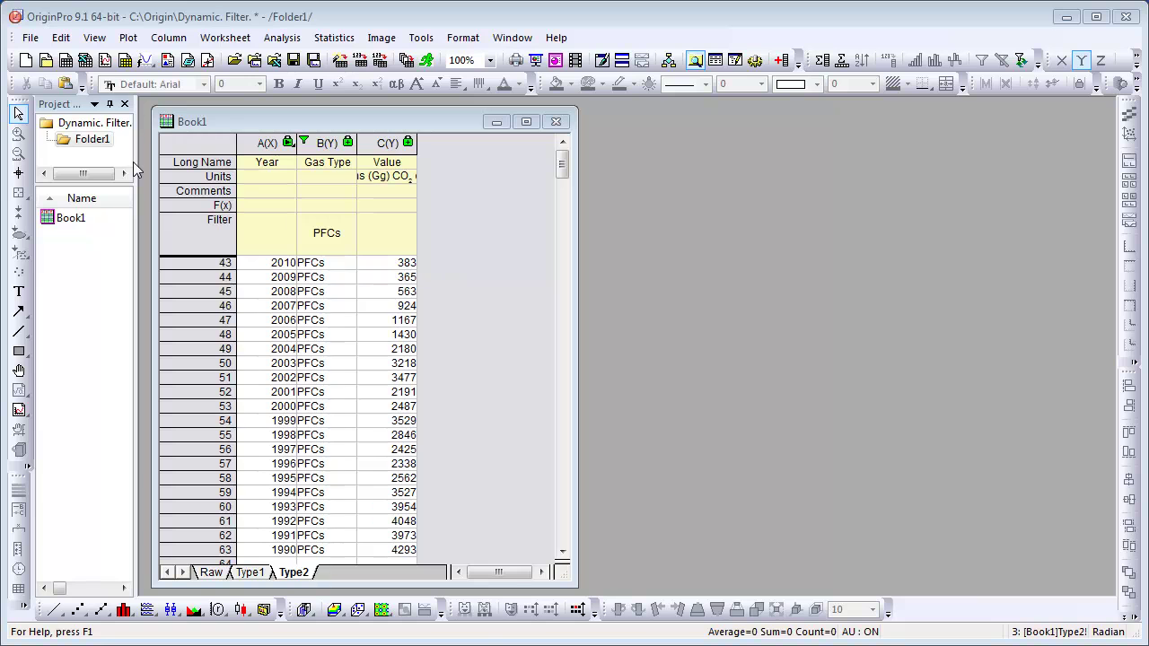
- Build a stacked multi-panel plot from the Type1 Value and Type2 Value datasets
{"action": "left_click", "coordinate": [127, 36]}
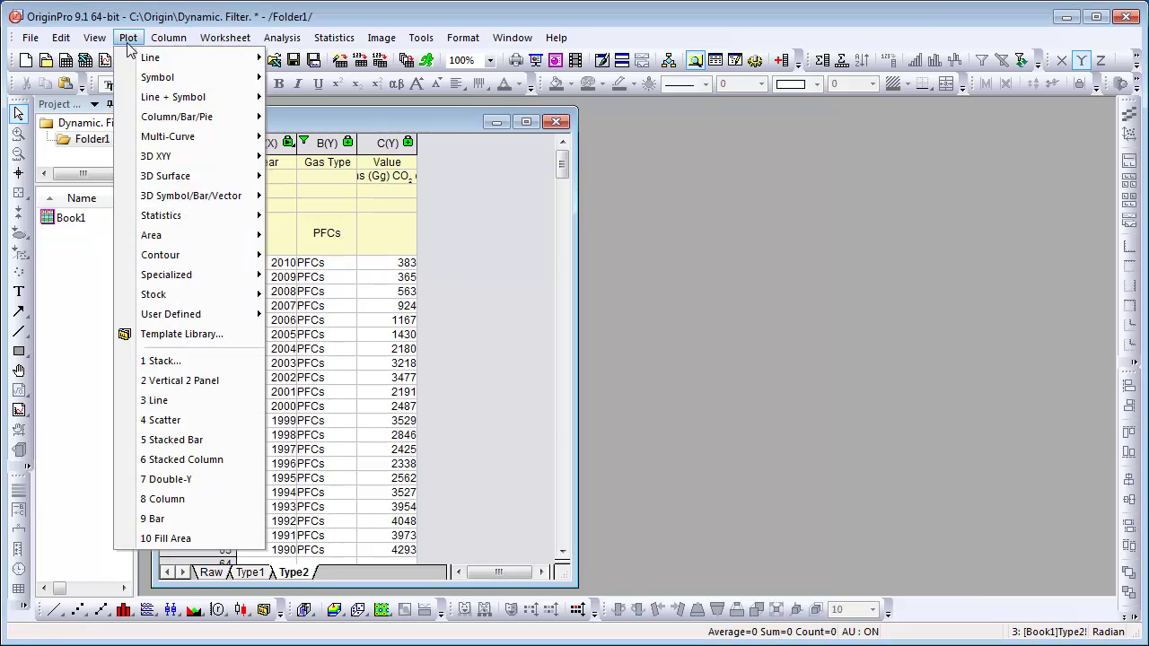
{"action": "mouse_move", "coordinate": [186, 145]}
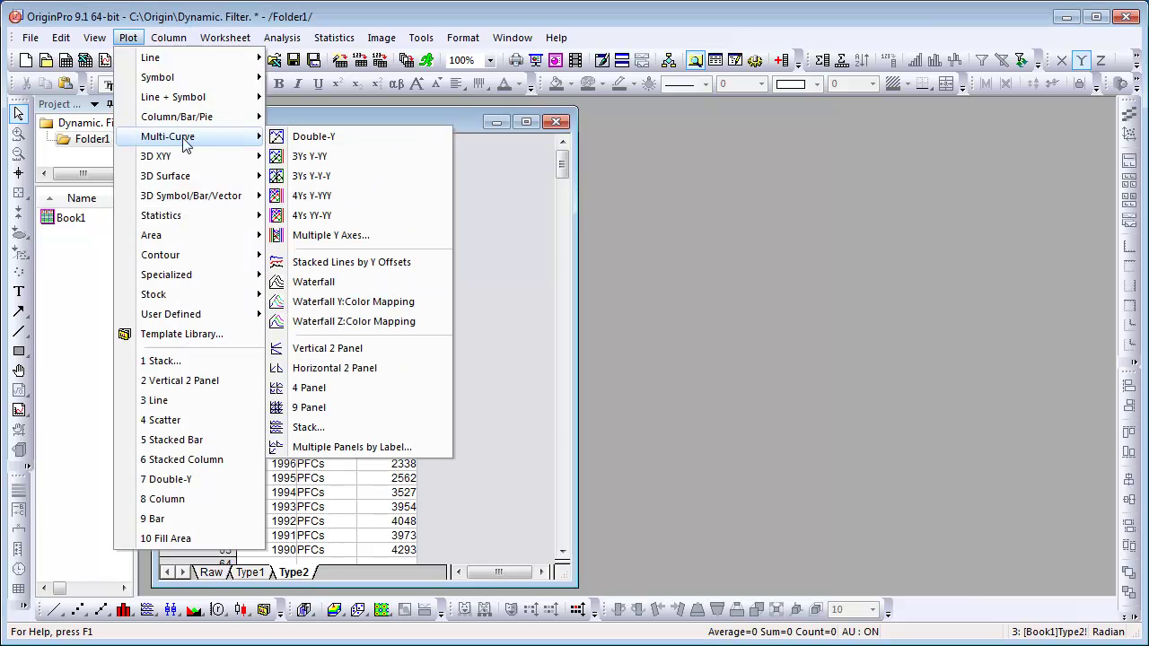
{"action": "left_click", "coordinate": [310, 427]}
{"action": "left_click", "coordinate": [702, 203]}
{"action": "left_click", "coordinate": [770, 326]}
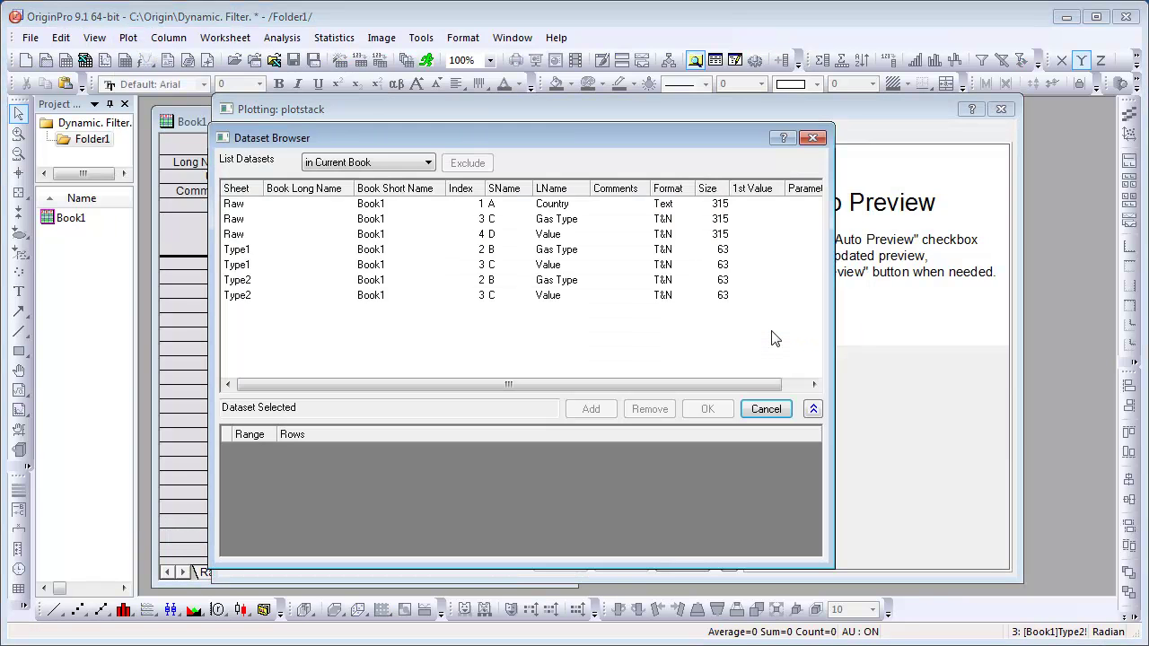
{"action": "left_click", "coordinate": [589, 266]}
{"action": "left_click", "coordinate": [591, 298], "text": "ctrl"}
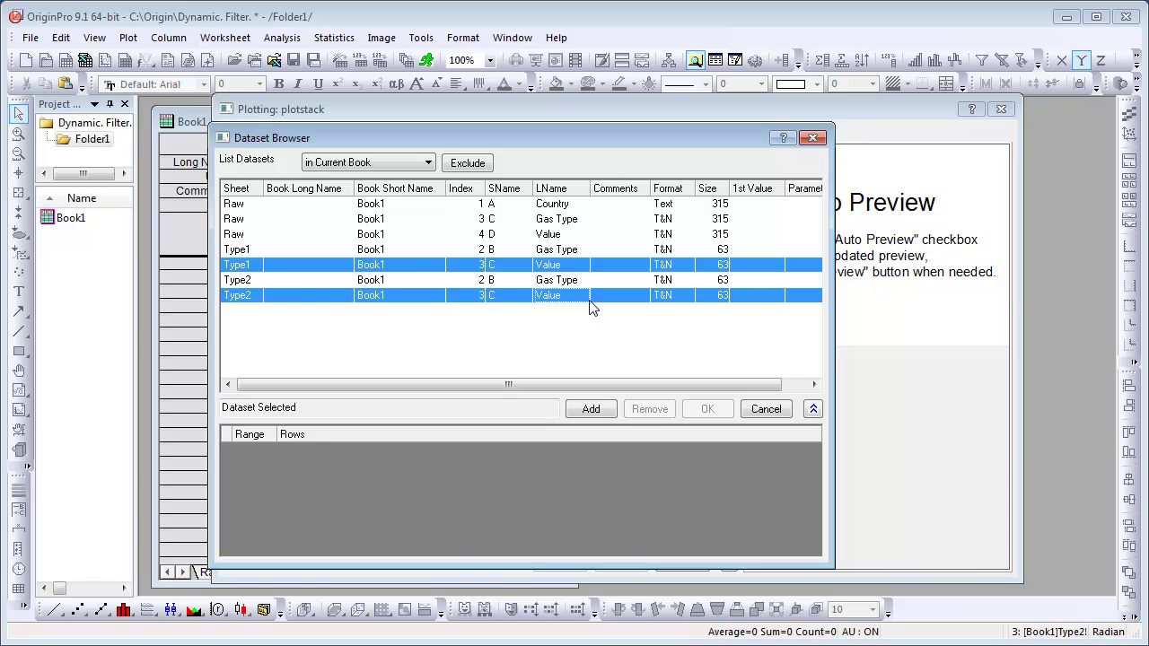
{"action": "left_click", "coordinate": [593, 409]}
{"action": "left_click", "coordinate": [706, 409]}
{"action": "left_click", "coordinate": [618, 571]}
{"action": "left_click", "coordinate": [873, 546]}
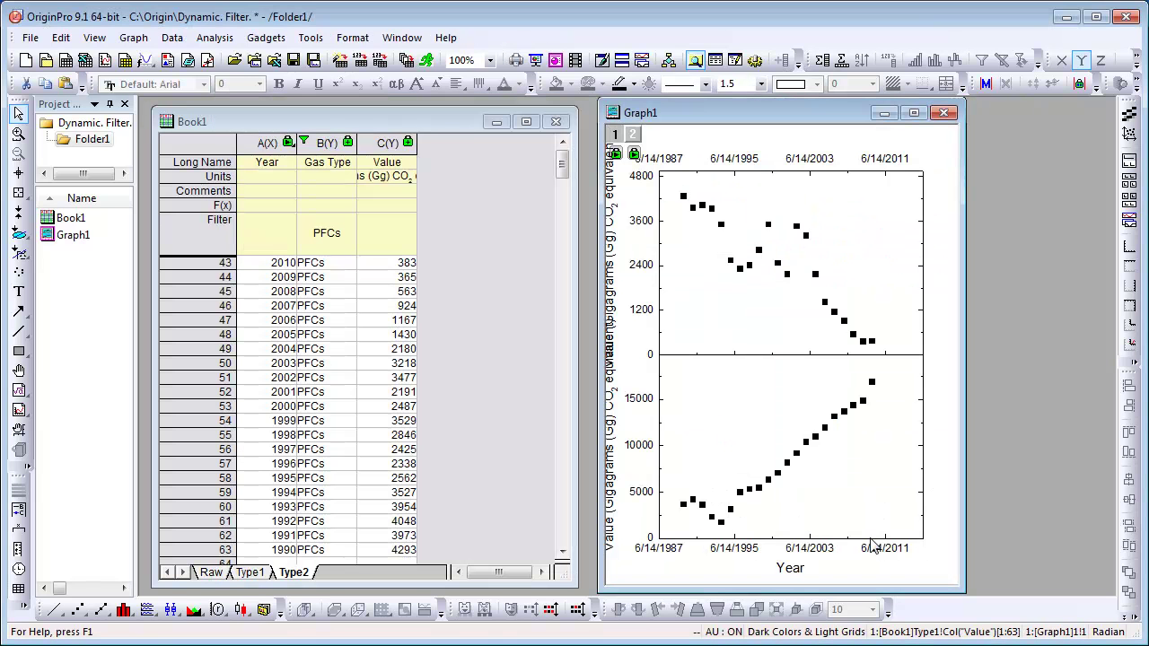
- Set both the X and Y axis Rescale options to Auto for layer 1
{"action": "double_click", "coordinate": [873, 546]}
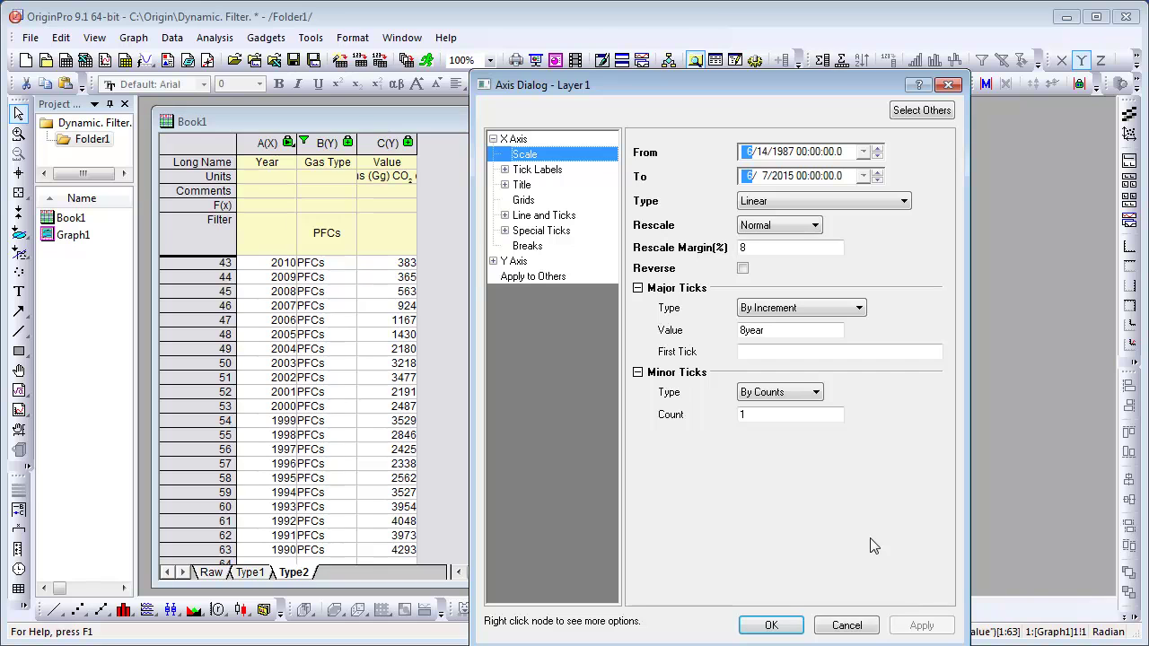
{"action": "left_click", "coordinate": [813, 225]}
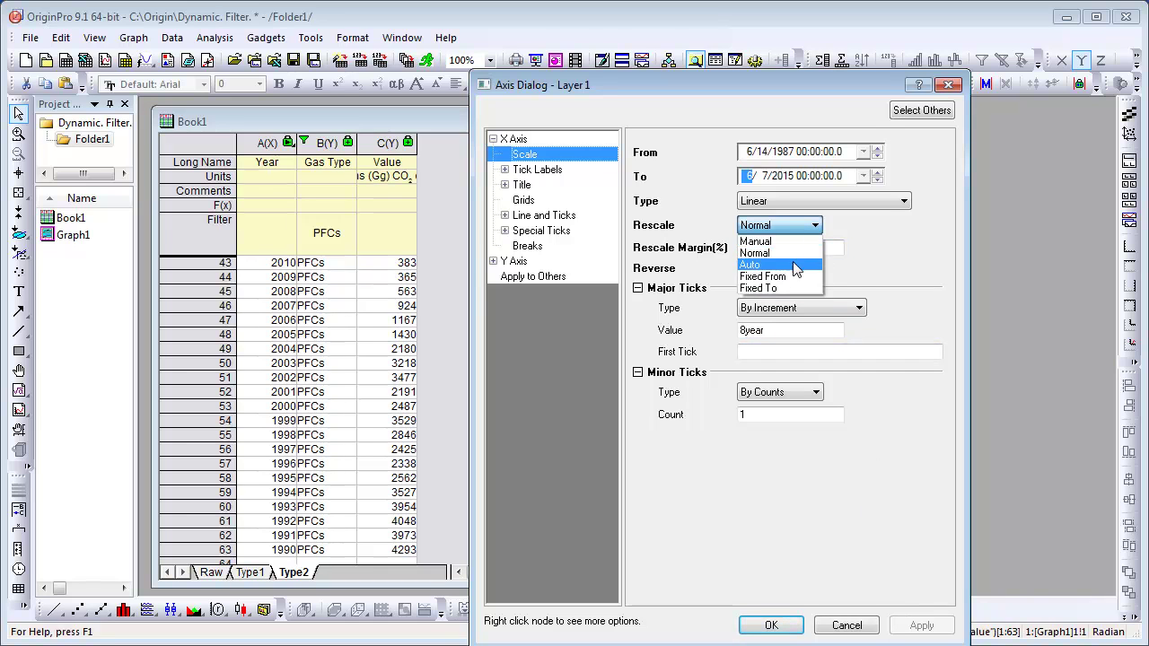
{"action": "left_click", "coordinate": [795, 268]}
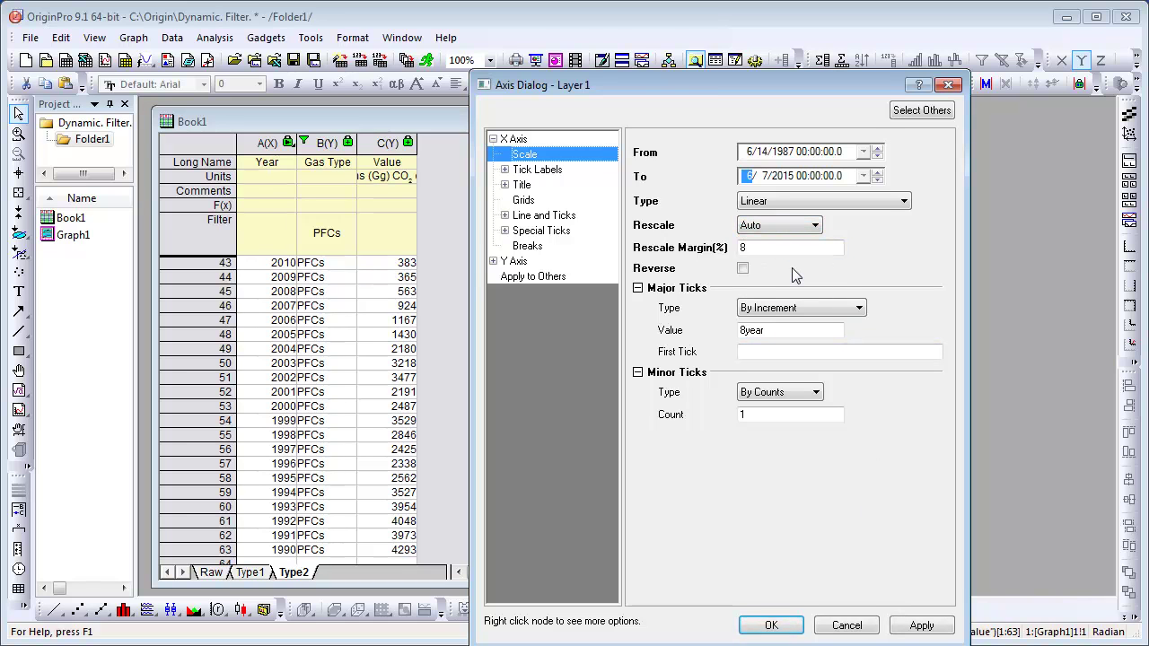
{"action": "left_click", "coordinate": [493, 260]}
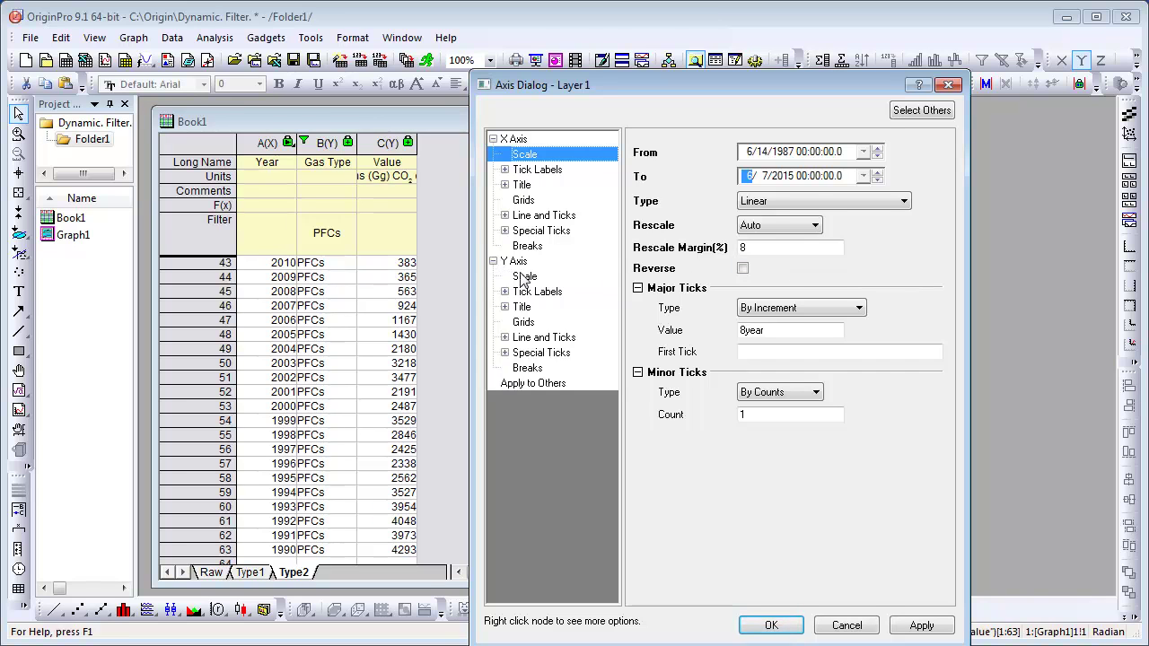
{"action": "left_click", "coordinate": [524, 276]}
{"action": "left_click", "coordinate": [813, 223]}
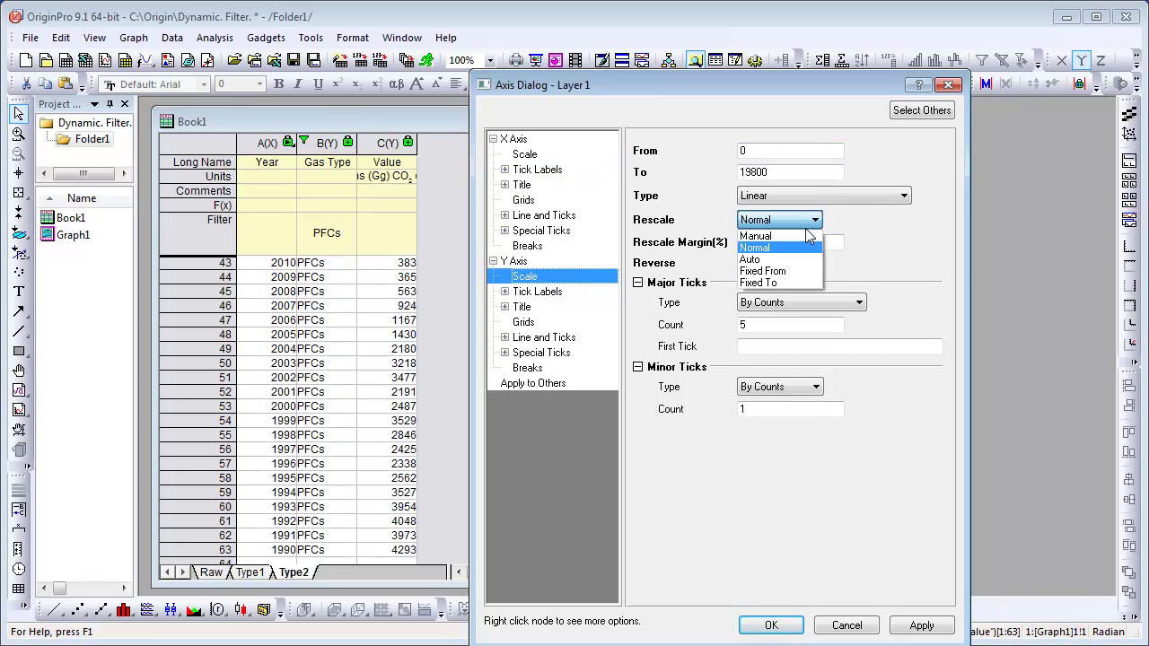
{"action": "left_click", "coordinate": [803, 259]}
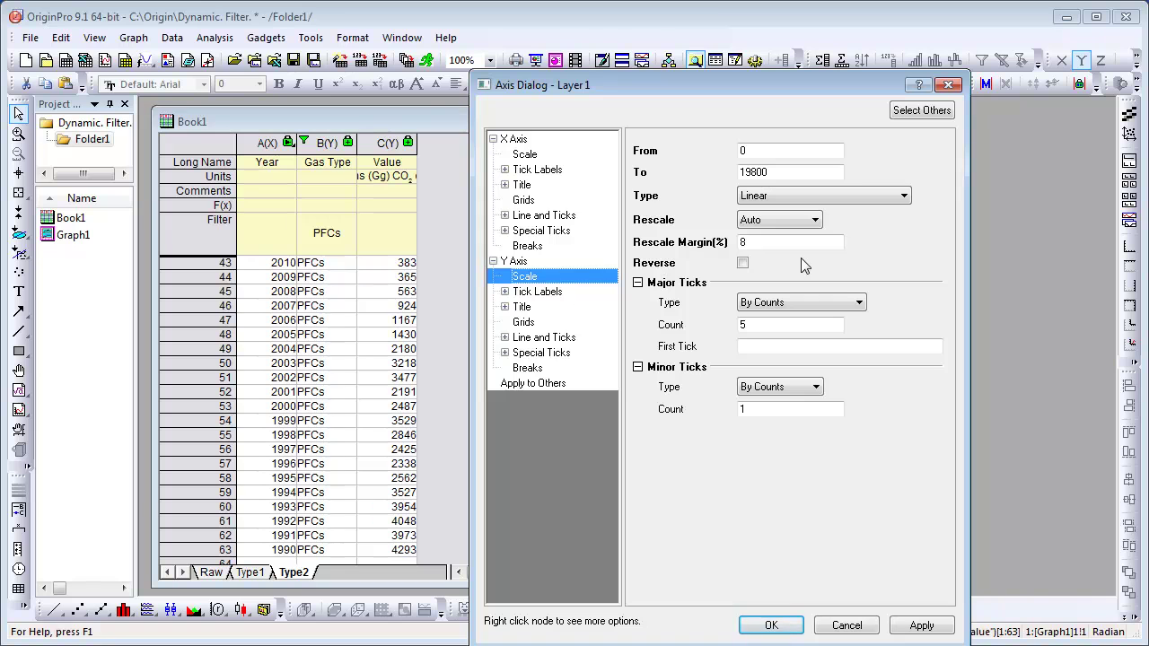
{"action": "left_click", "coordinate": [778, 623]}
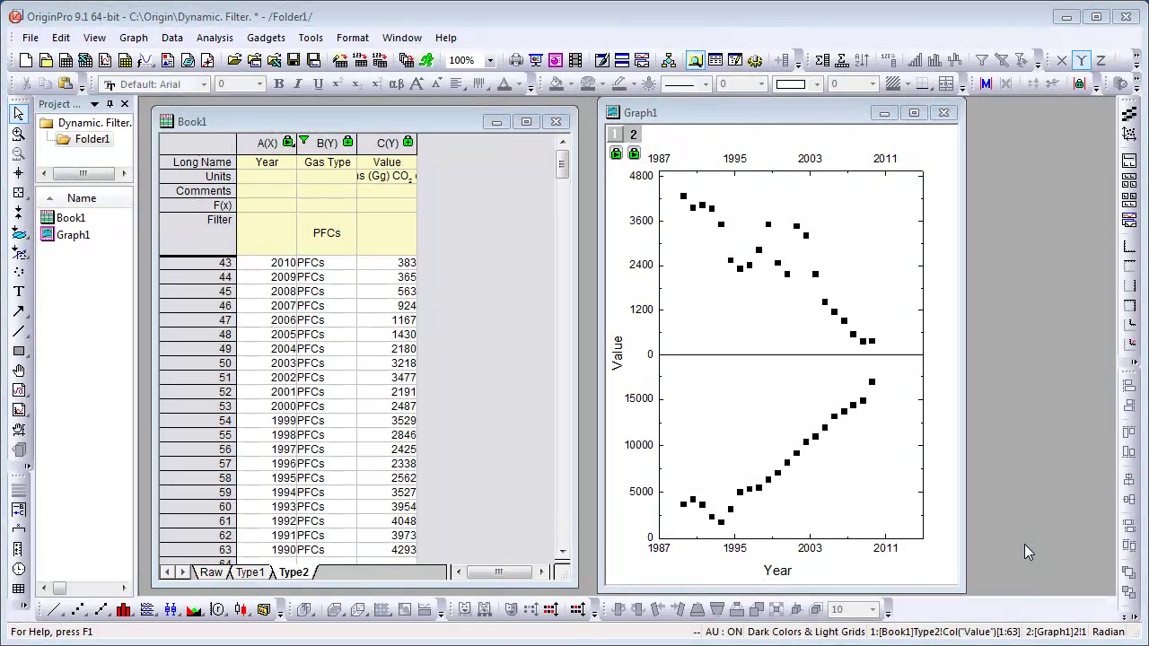
- Run a linear fit on all plots in the graph page with Auto recalculation
{"action": "left_click", "coordinate": [215, 38]}
{"action": "mouse_move", "coordinate": [264, 118]}
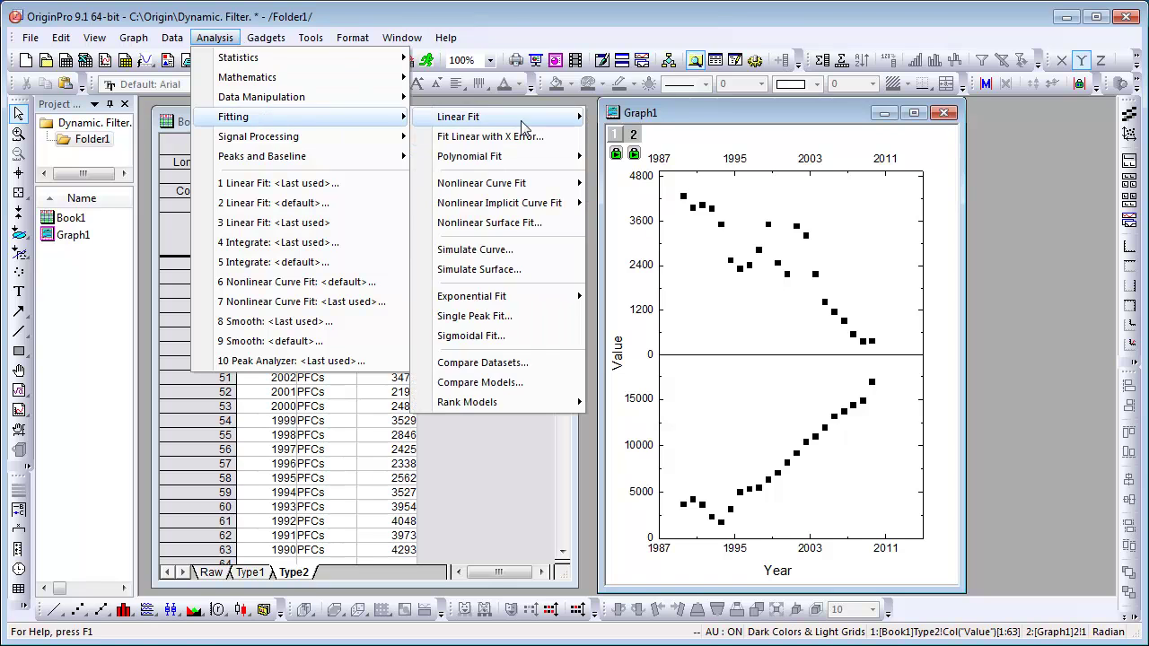
{"action": "mouse_move", "coordinate": [525, 123]}
{"action": "left_click", "coordinate": [620, 162]}
{"action": "left_click", "coordinate": [658, 130]}
{"action": "left_click", "coordinate": [651, 154]}
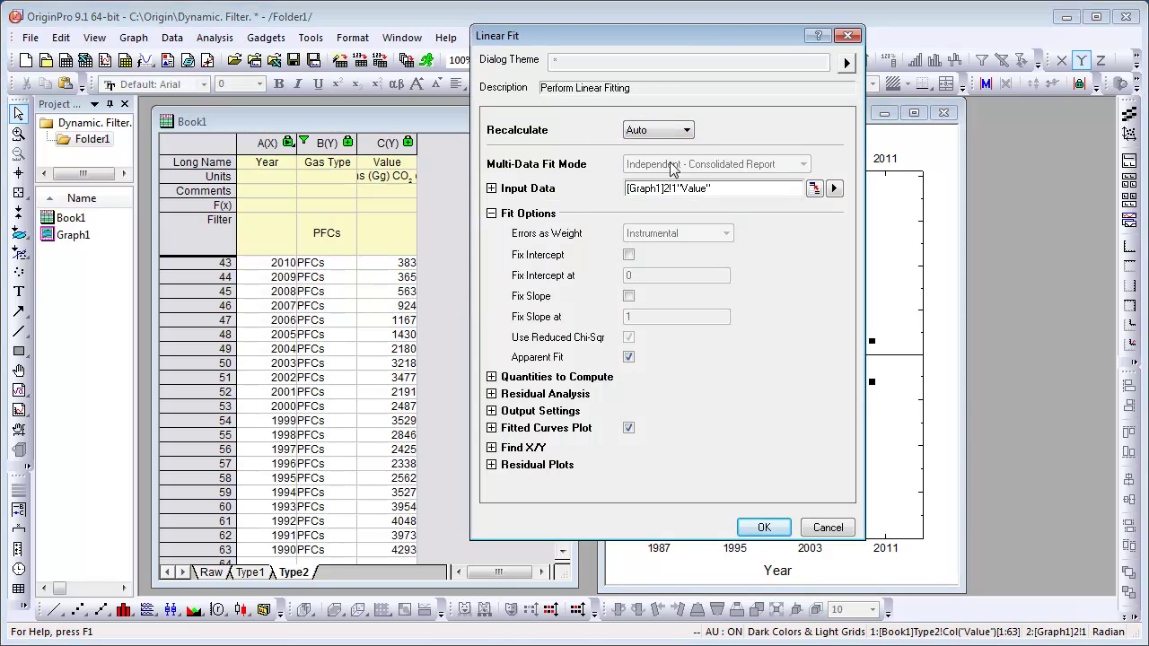
{"action": "left_click", "coordinate": [834, 189]}
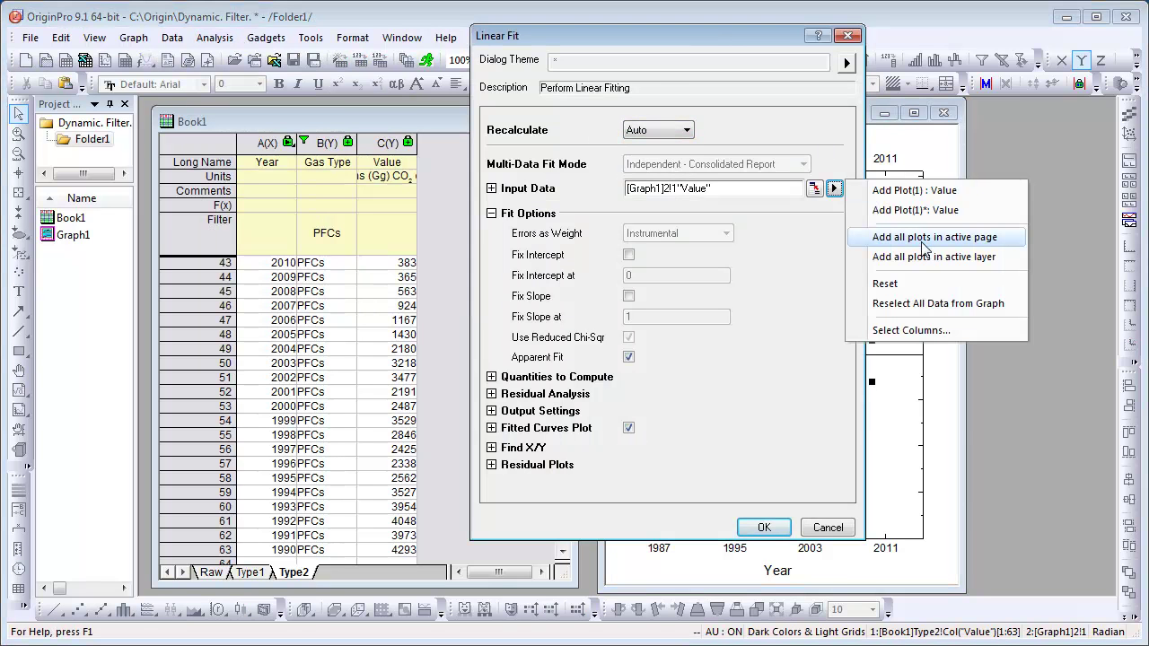
{"action": "left_click", "coordinate": [925, 237]}
{"action": "left_click", "coordinate": [764, 527]}
{"action": "left_click", "coordinate": [326, 236]}
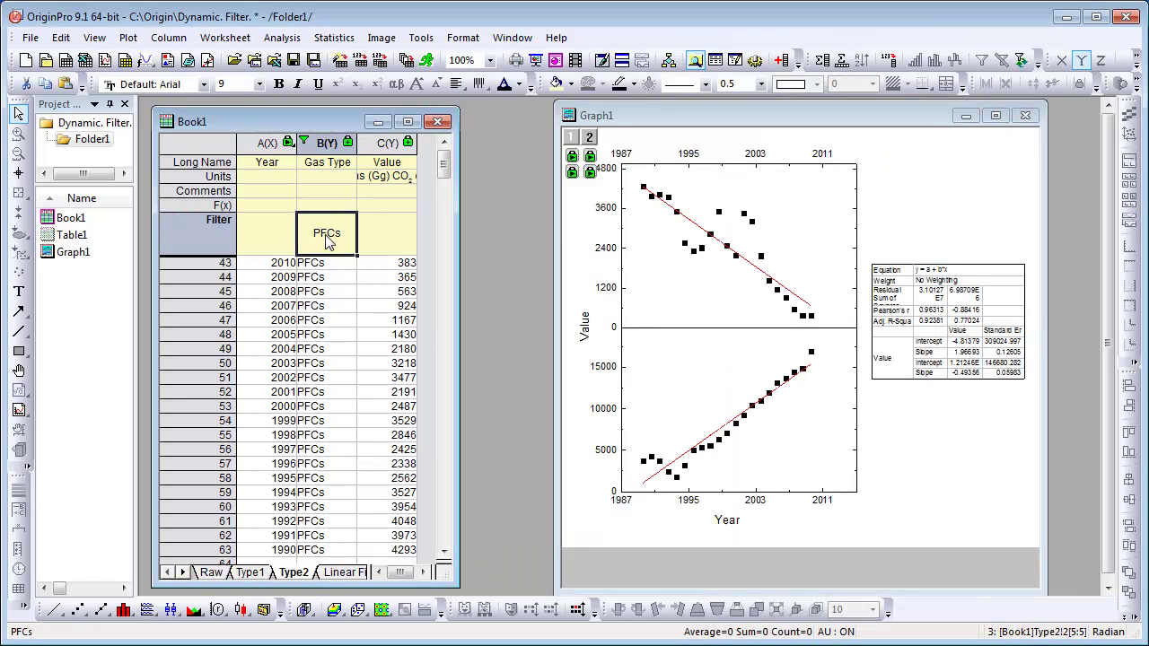
- Copy the PFCs filter cell and paste it as a linked text label in the top panel
{"action": "left_click", "coordinate": [60, 37]}
{"action": "mouse_move", "coordinate": [103, 106]}
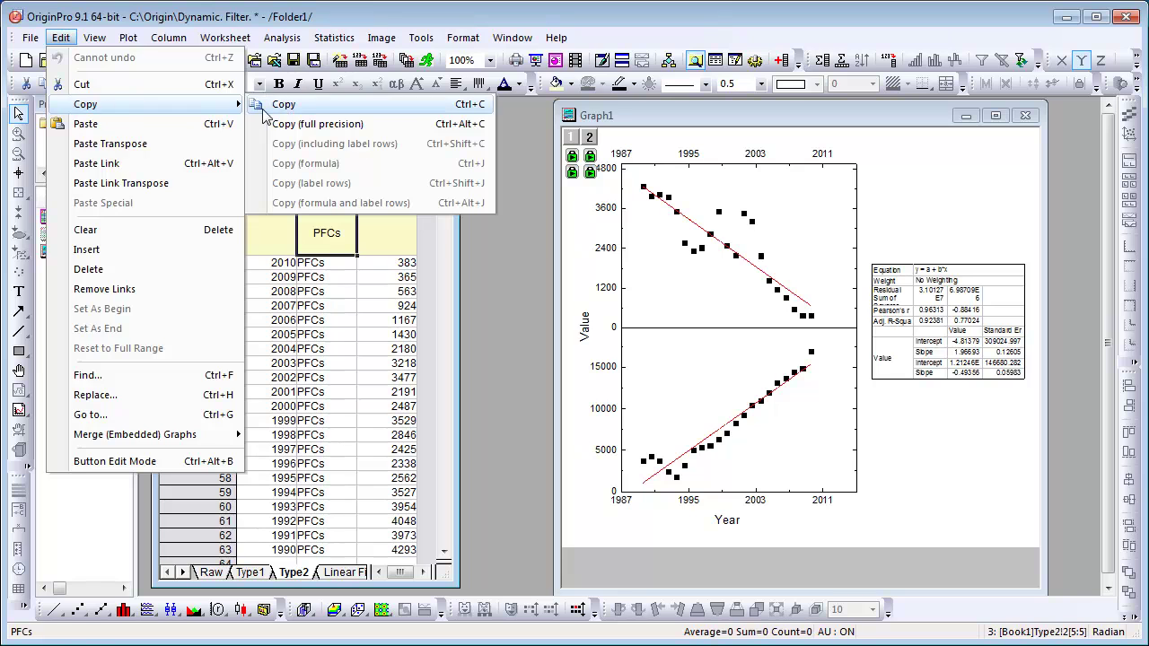
{"action": "left_click", "coordinate": [307, 106]}
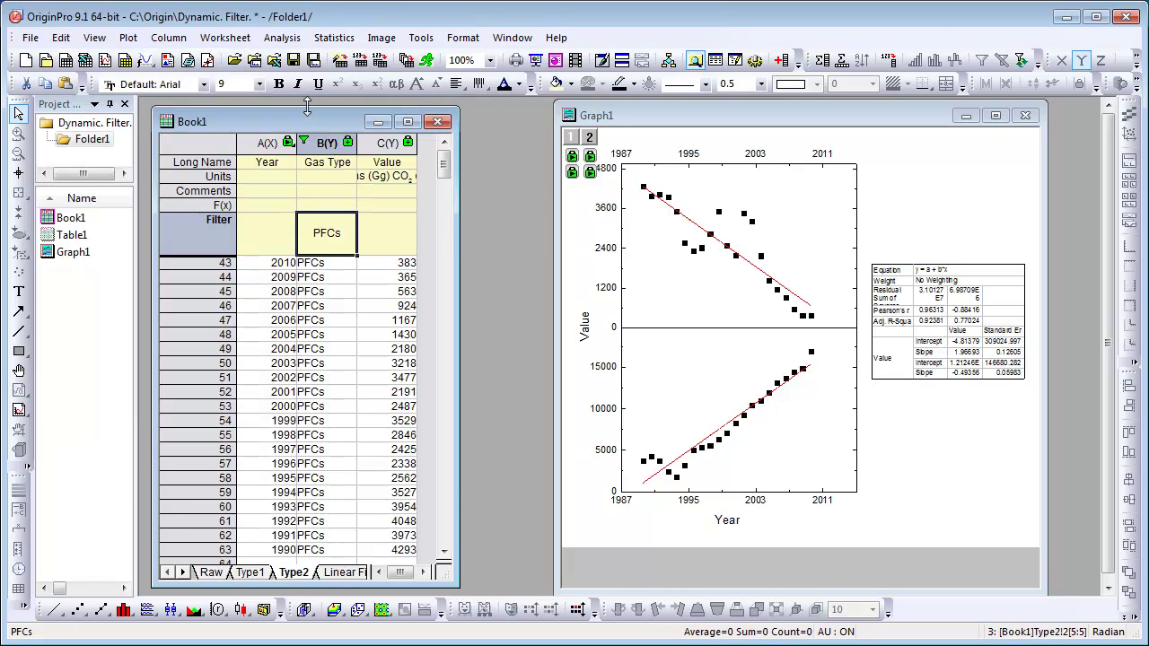
{"action": "left_click", "coordinate": [20, 291]}
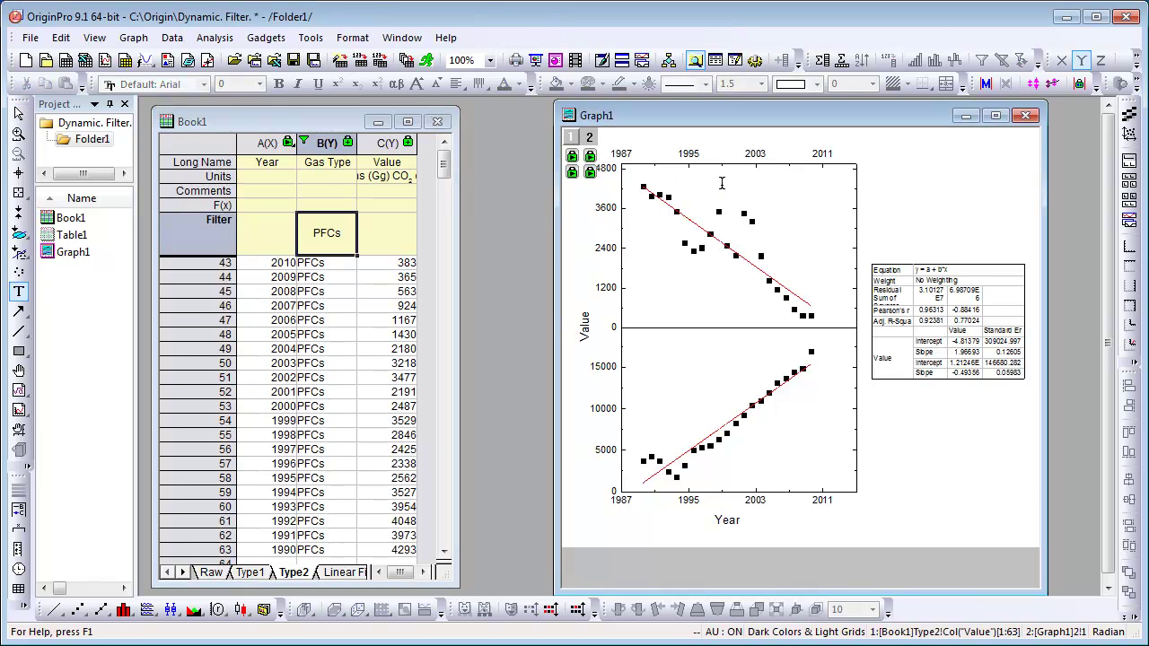
{"action": "left_click", "coordinate": [721, 184]}
{"action": "left_click", "coordinate": [63, 38]}
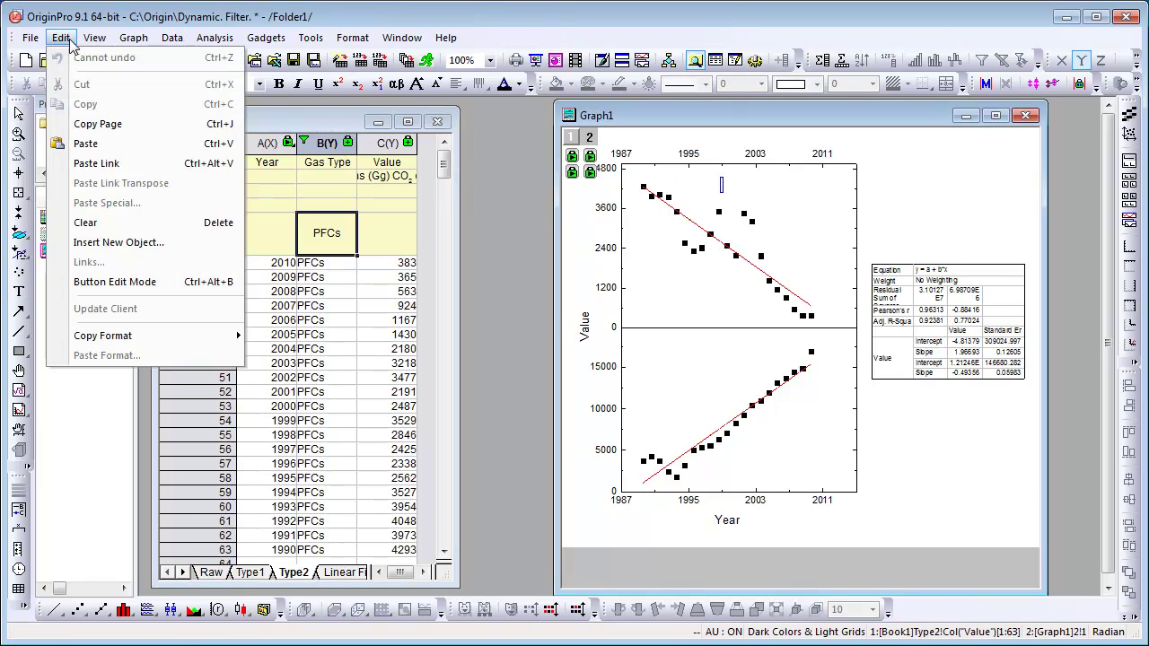
{"action": "left_click", "coordinate": [98, 163]}
{"action": "left_click", "coordinate": [777, 201]}
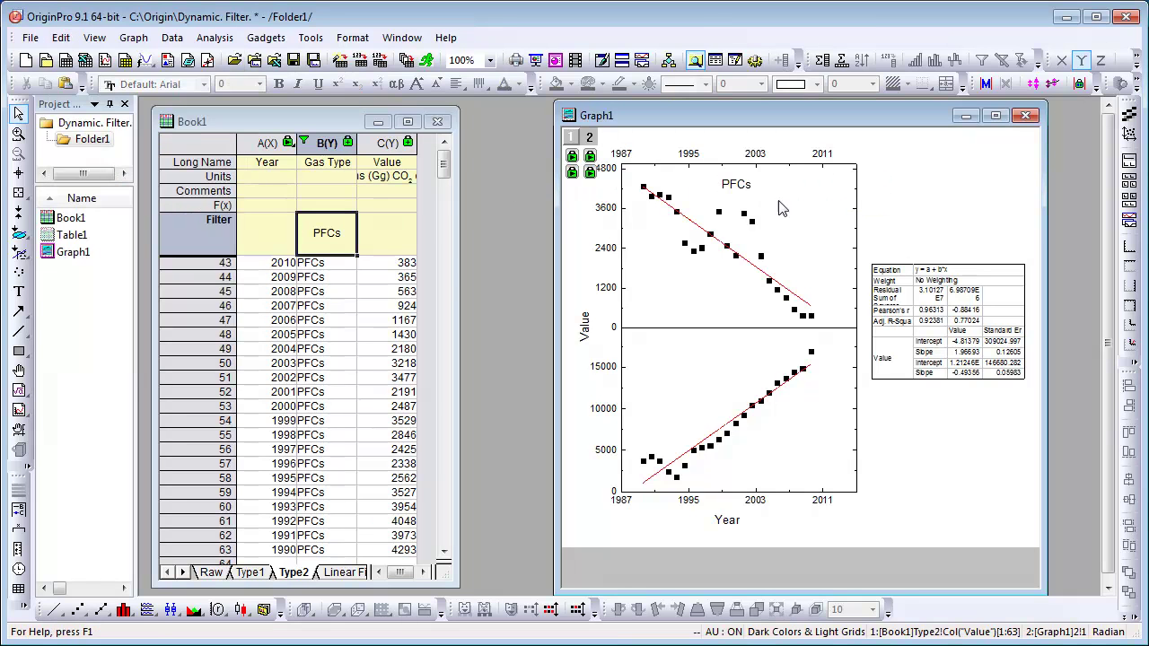
- Set the PFCs label's programming control to update in real time
{"action": "left_click", "coordinate": [734, 186]}
{"action": "right_click", "coordinate": [734, 186]}
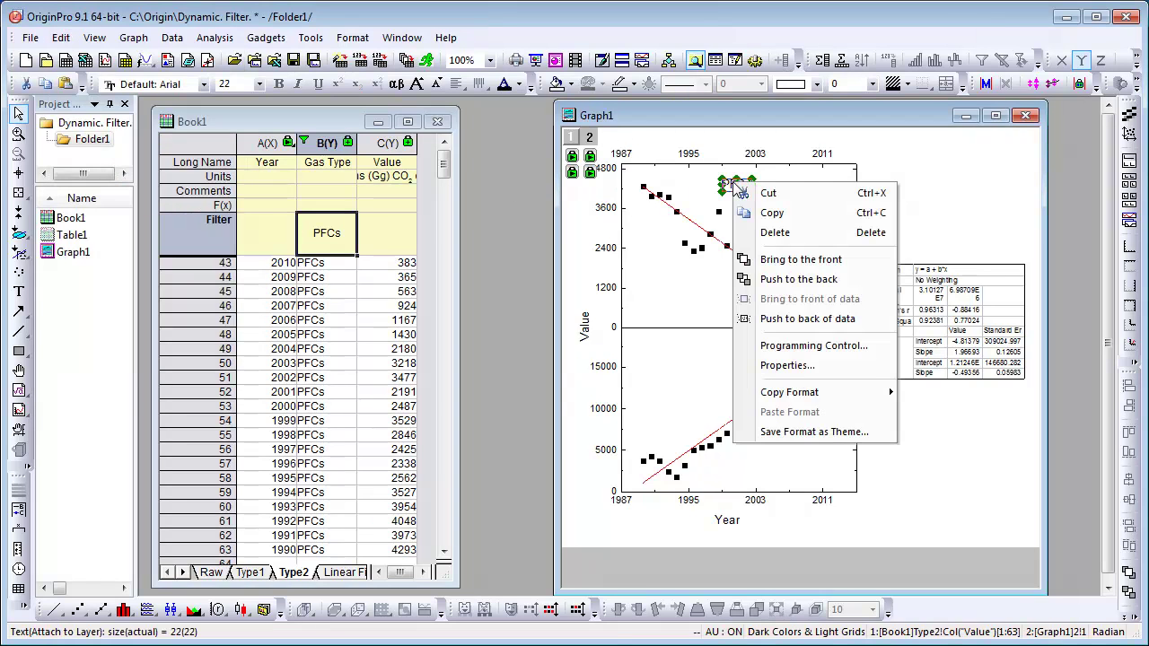
{"action": "left_click", "coordinate": [812, 346]}
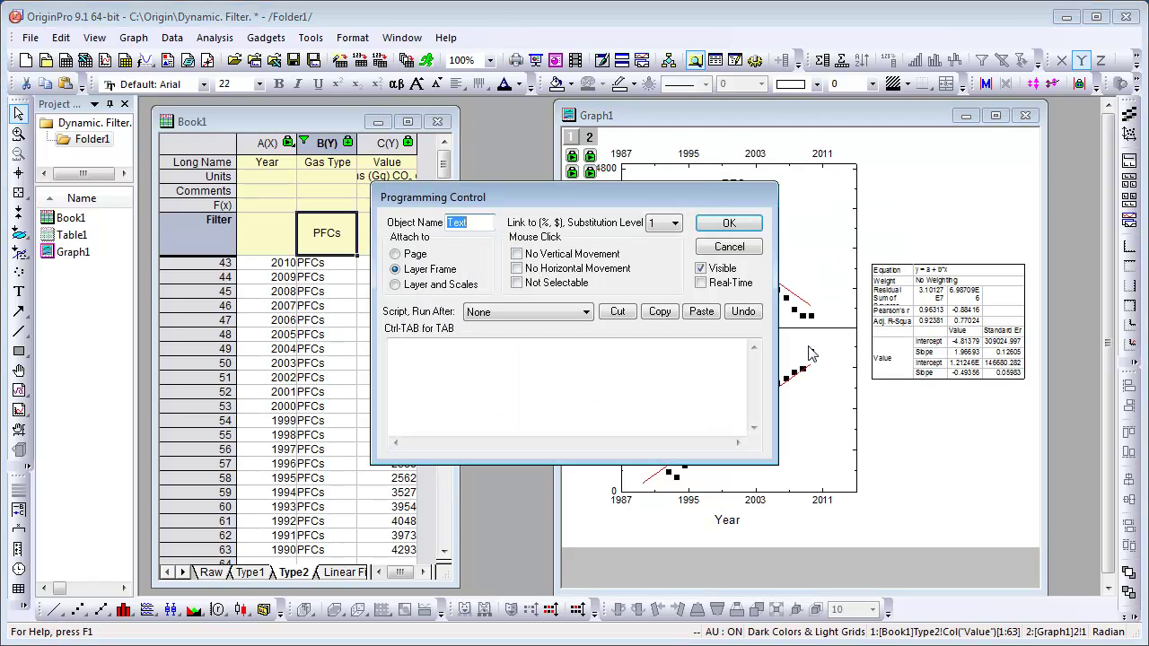
{"action": "left_click", "coordinate": [701, 283]}
{"action": "left_click", "coordinate": [729, 227]}
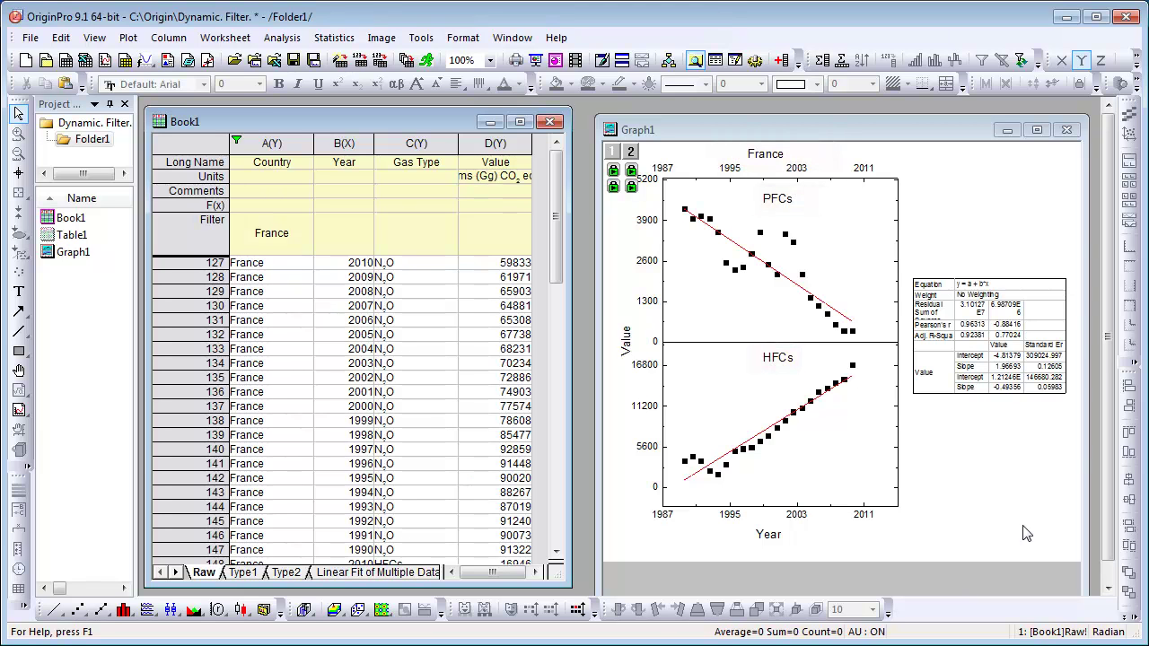
- Change Type1's Gas Type filter from HFCs to N₂O
{"action": "left_click", "coordinate": [224, 575]}
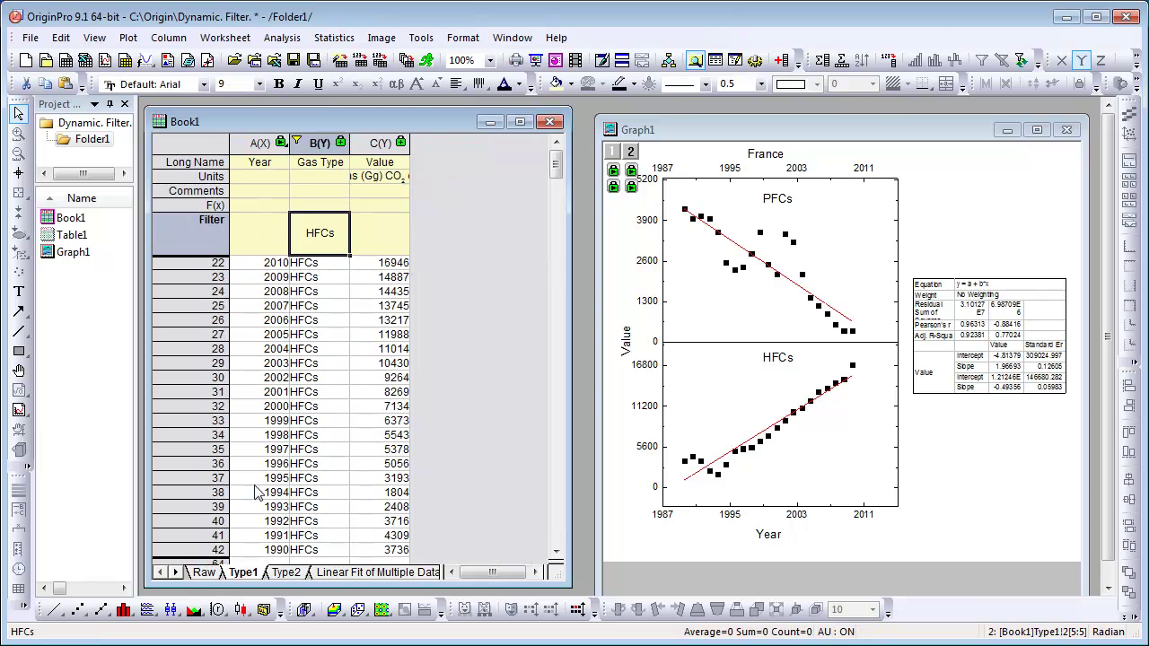
{"action": "left_click", "coordinate": [348, 249]}
{"action": "left_click", "coordinate": [349, 263]}
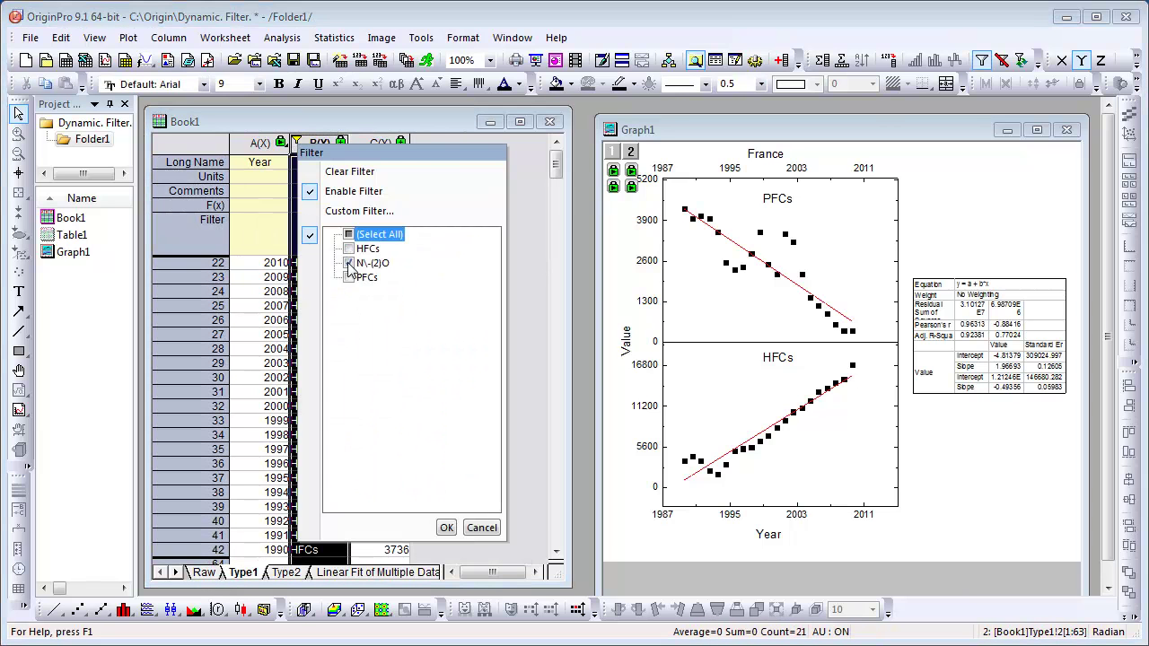
{"action": "left_click", "coordinate": [446, 527]}
{"action": "left_click", "coordinate": [450, 526]}
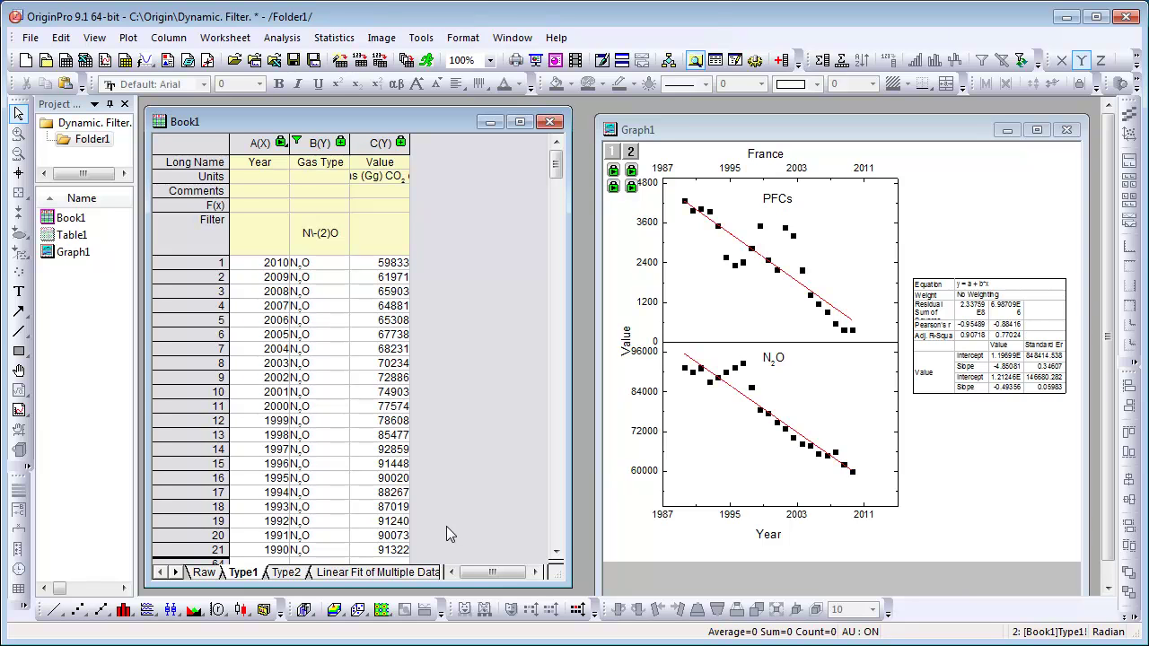
- Change Type2's Gas Type filter from PFCs to HFCs
{"action": "left_click", "coordinate": [287, 573]}
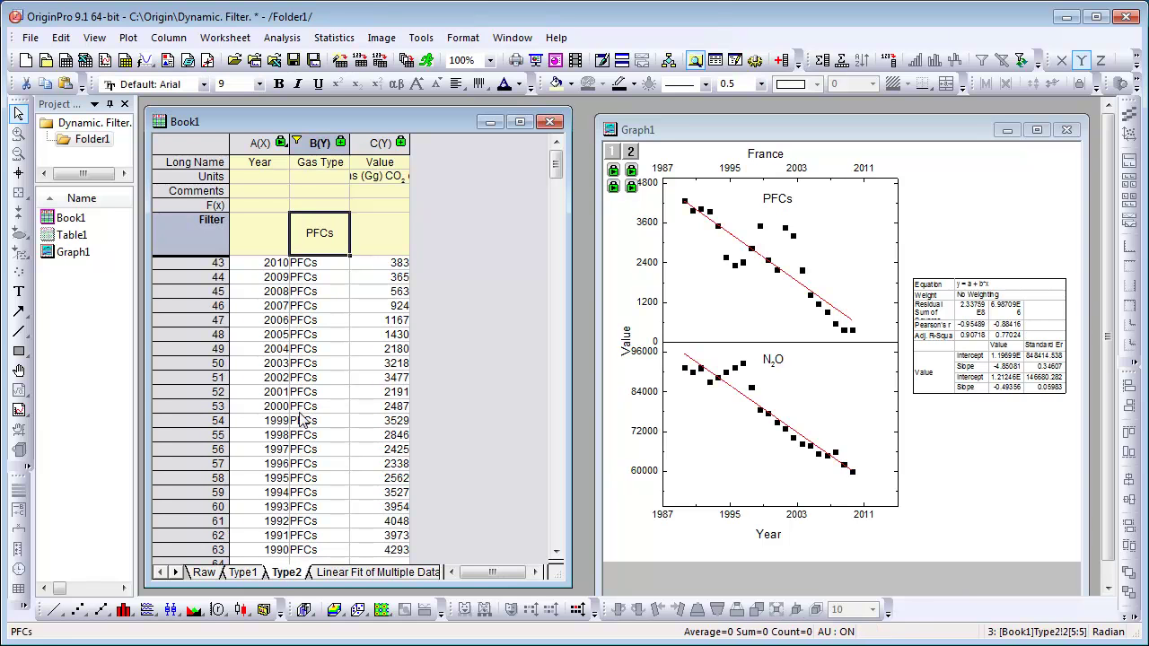
{"action": "left_click", "coordinate": [296, 142]}
{"action": "left_click", "coordinate": [348, 277]}
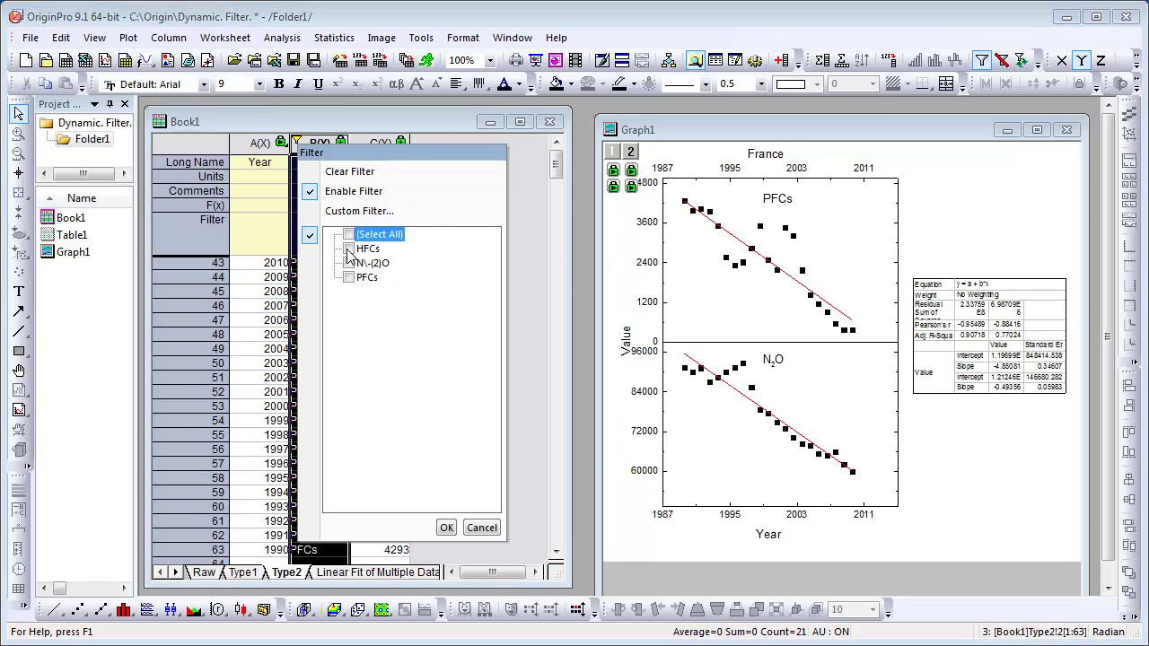
{"action": "left_click", "coordinate": [447, 527]}
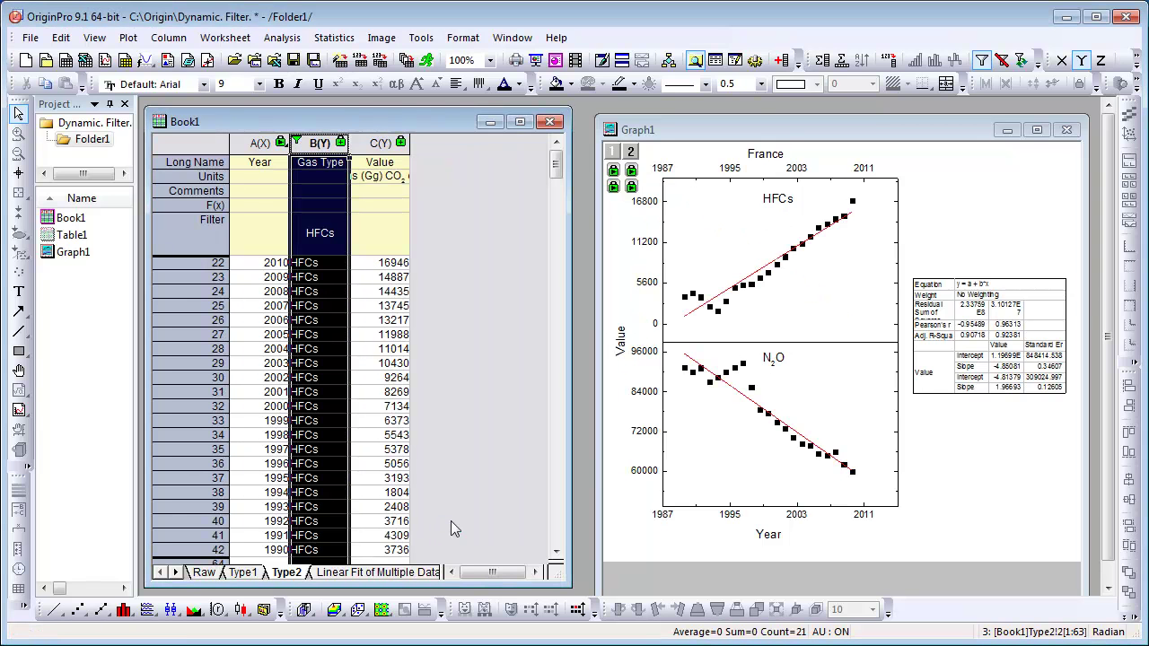
{"action": "left_click", "coordinate": [449, 521]}
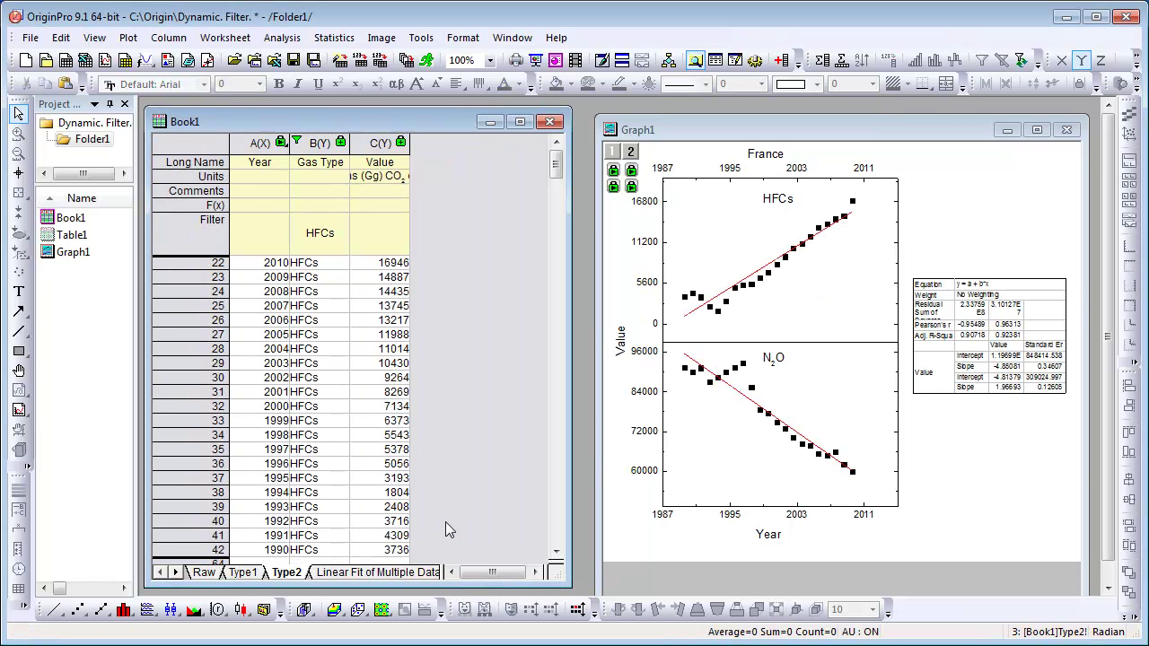
- Switch Raw's Country filter from France to Japan
{"action": "left_click", "coordinate": [204, 573]}
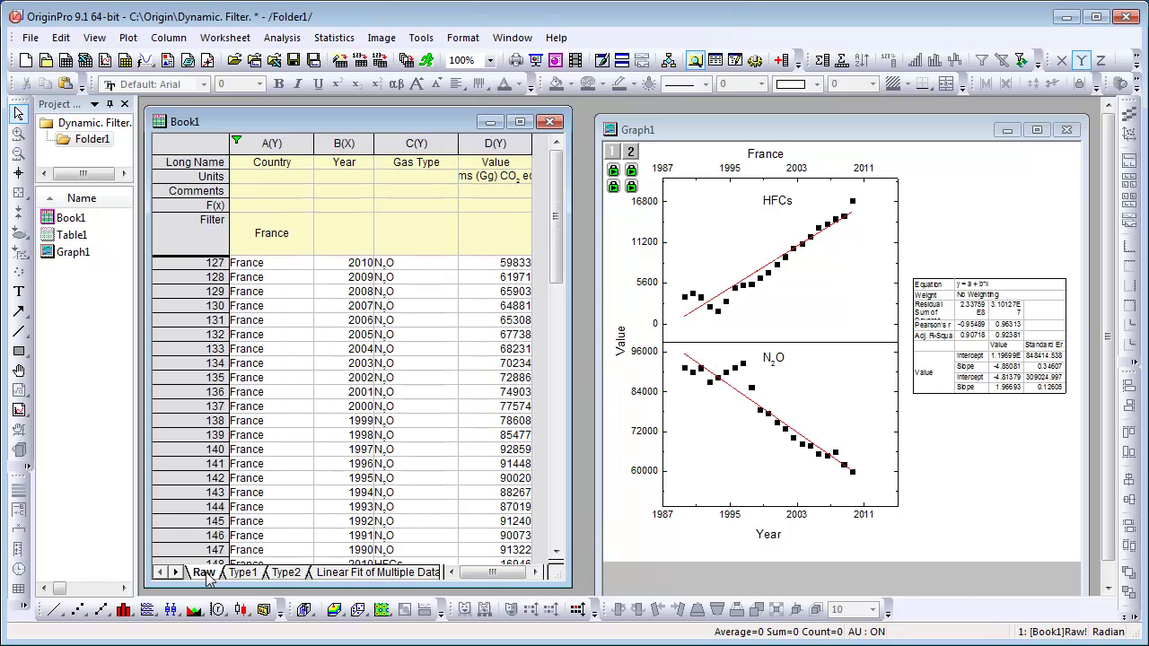
{"action": "left_click", "coordinate": [236, 141]}
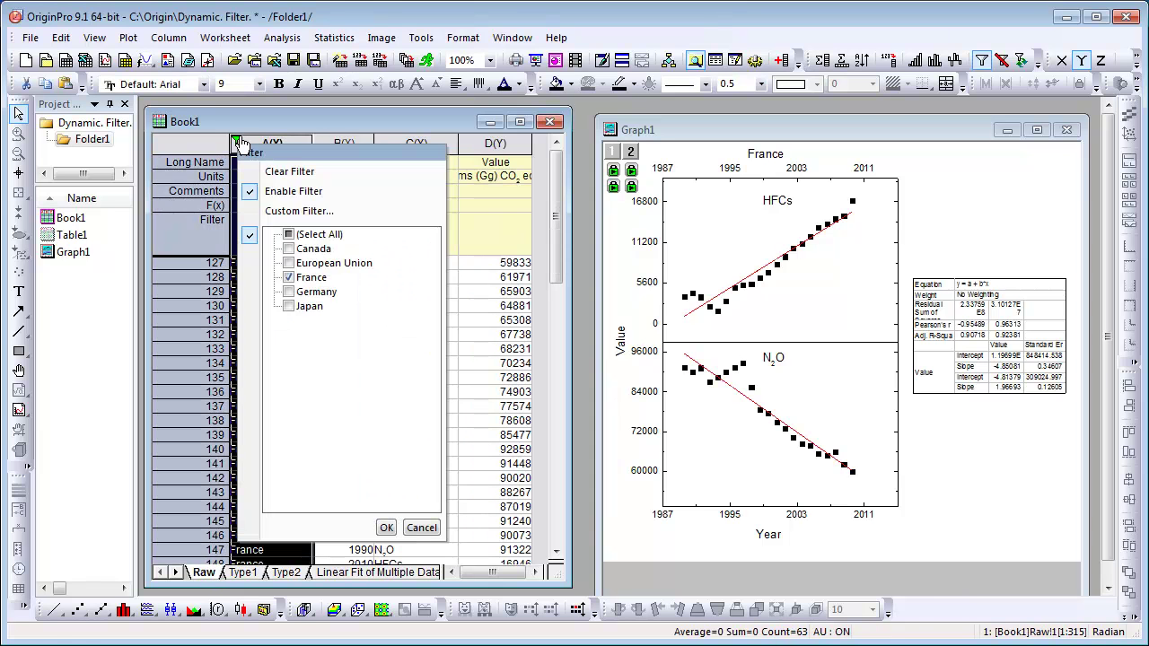
{"action": "left_click", "coordinate": [288, 307]}
{"action": "left_click", "coordinate": [385, 527]}
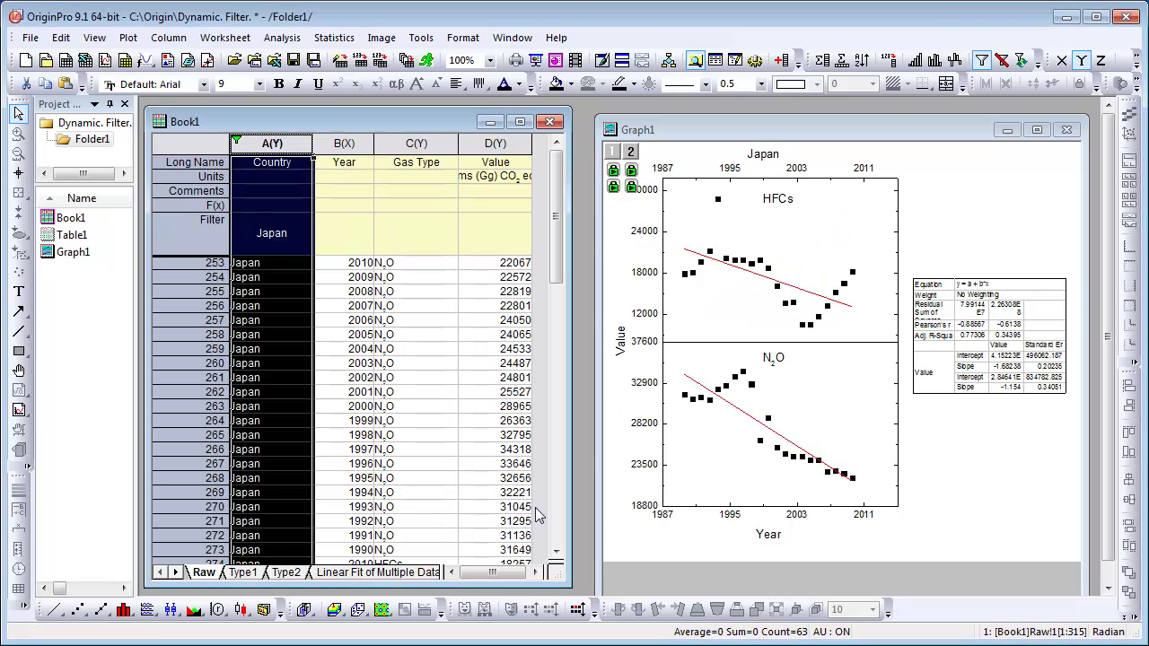
{"action": "left_click", "coordinate": [535, 507]}
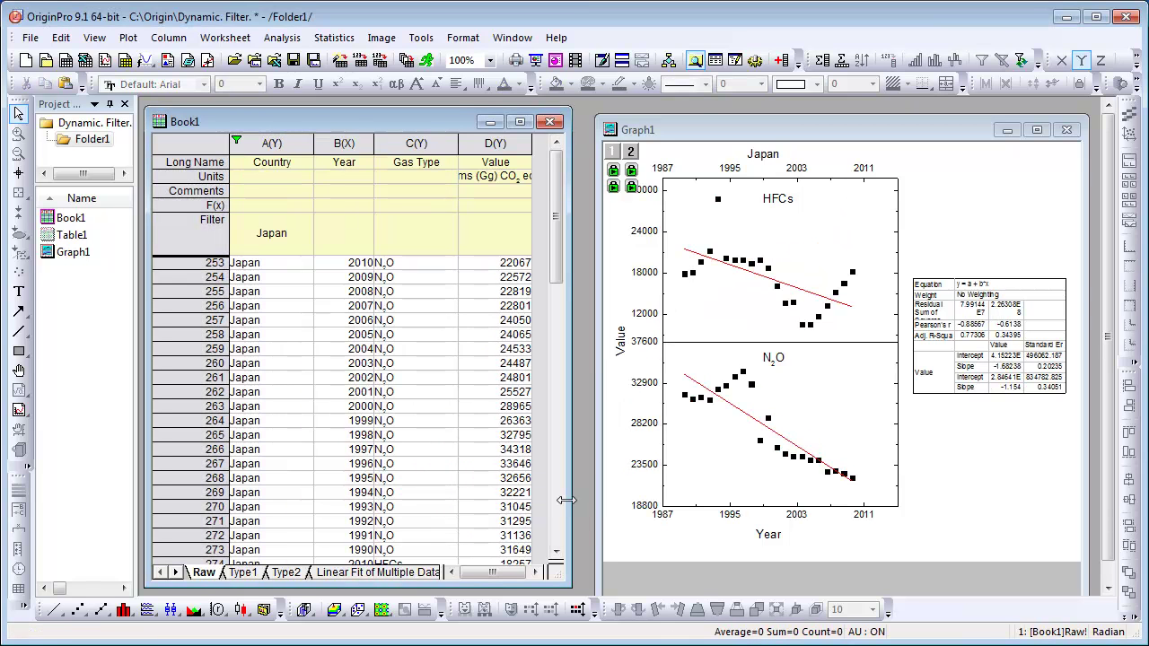
- Widen Book1 and embed Graph1 in the Raw sheet
{"action": "left_click_drag", "start_coordinate": [570, 504], "coordinate": [1100, 485]}
{"action": "right_click", "coordinate": [744, 314]}
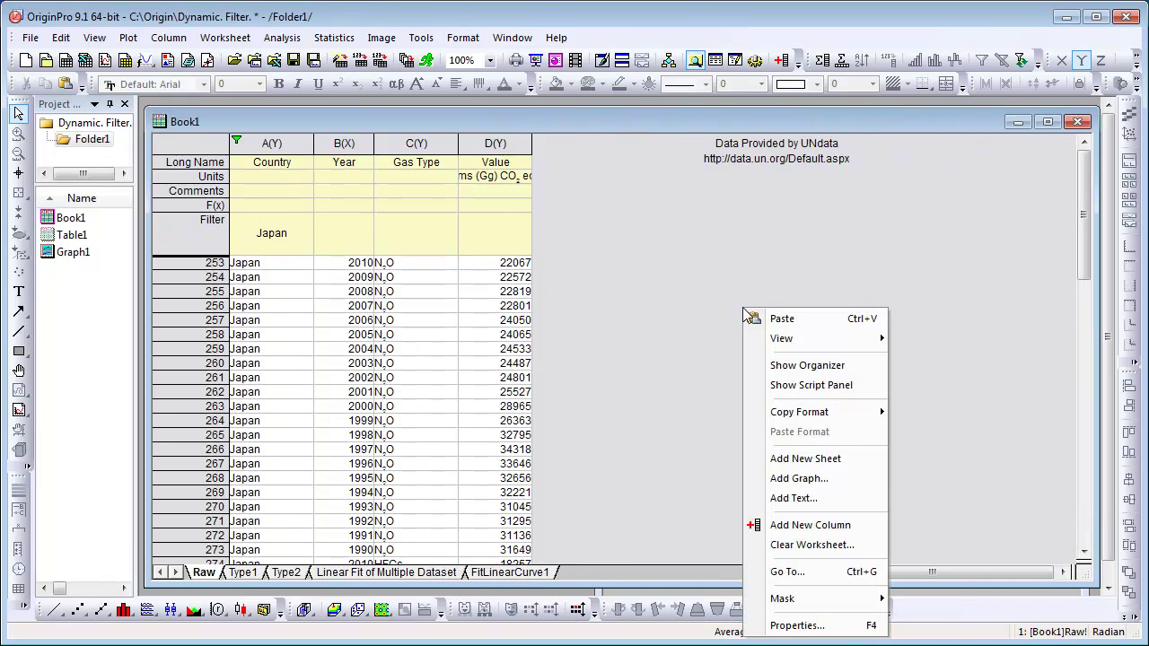
{"action": "left_click", "coordinate": [812, 479]}
{"action": "left_click", "coordinate": [384, 132]}
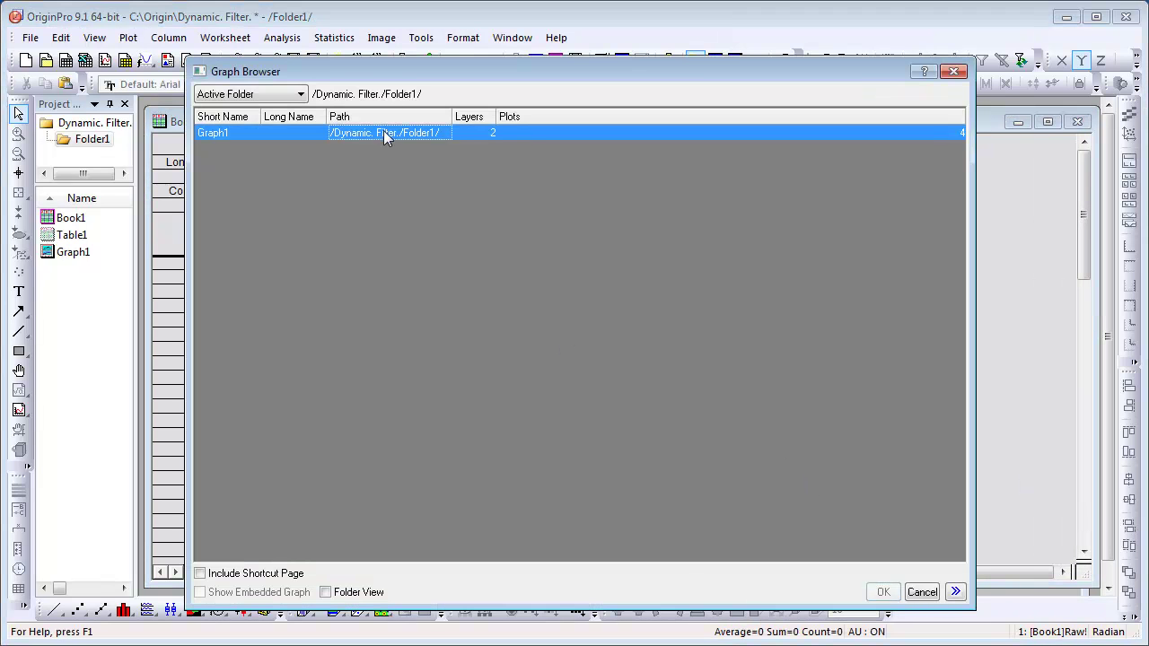
{"action": "left_click", "coordinate": [883, 592]}
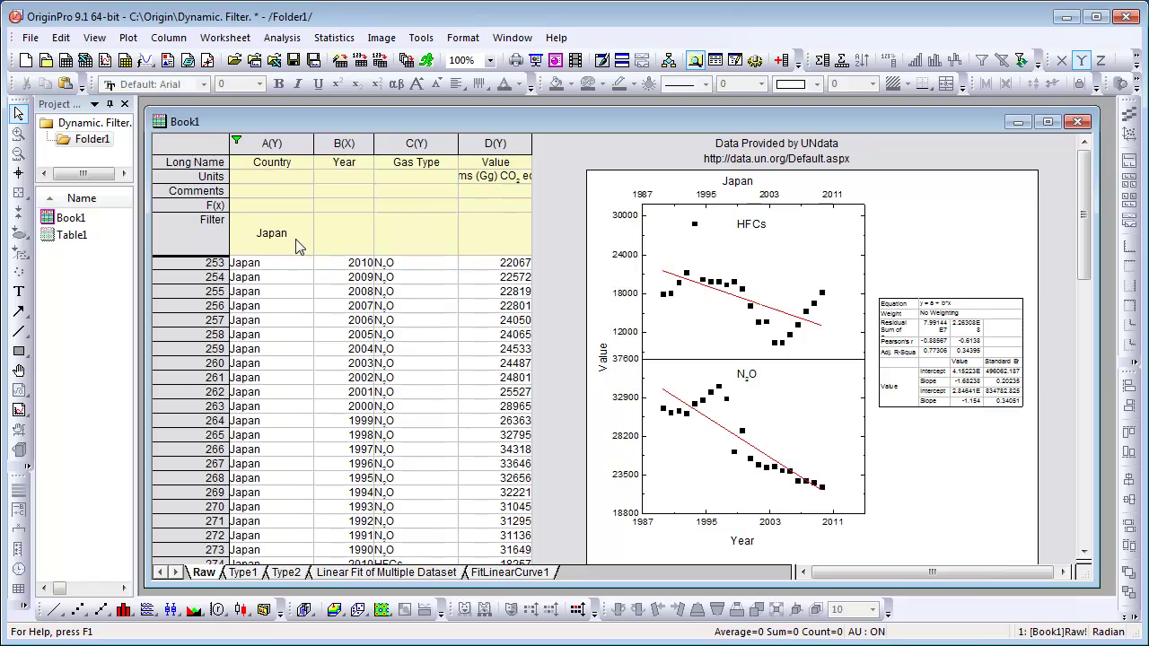
- Switch the Country filter to Canada
{"action": "left_click", "coordinate": [236, 142]}
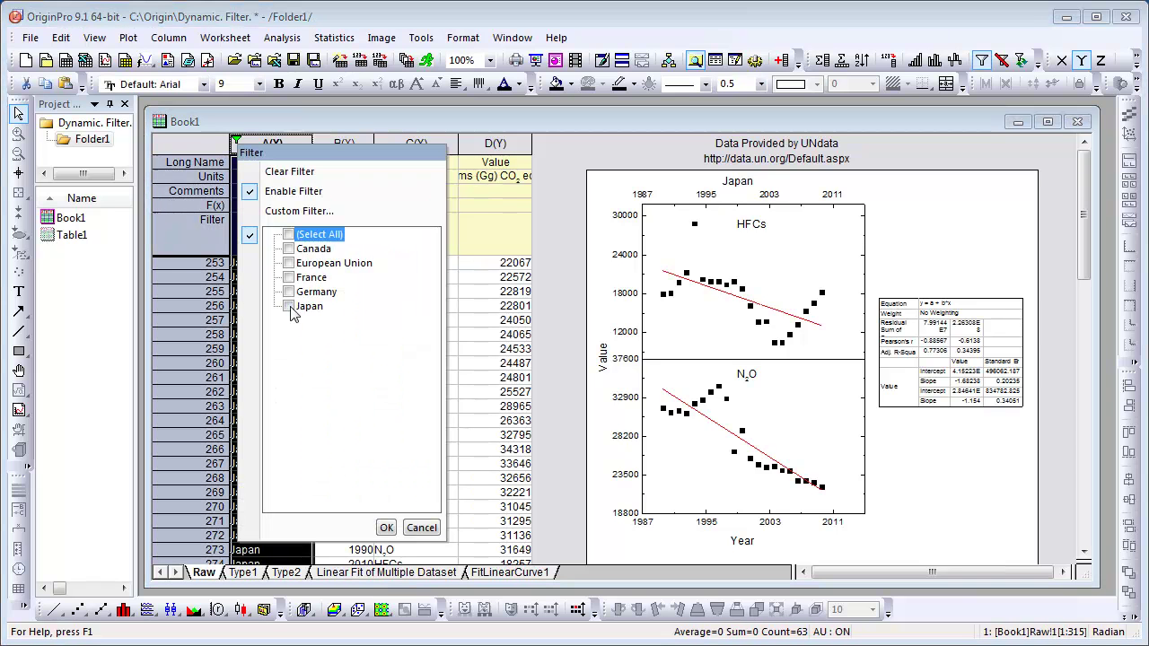
{"action": "left_click", "coordinate": [288, 249]}
{"action": "left_click", "coordinate": [386, 528]}
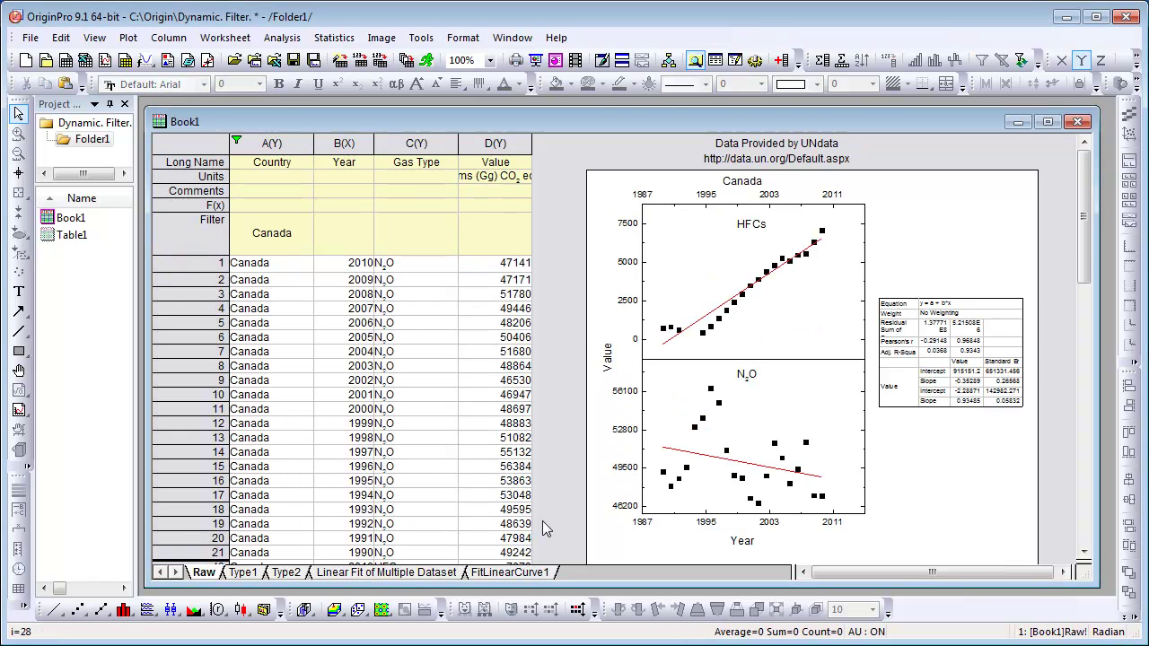